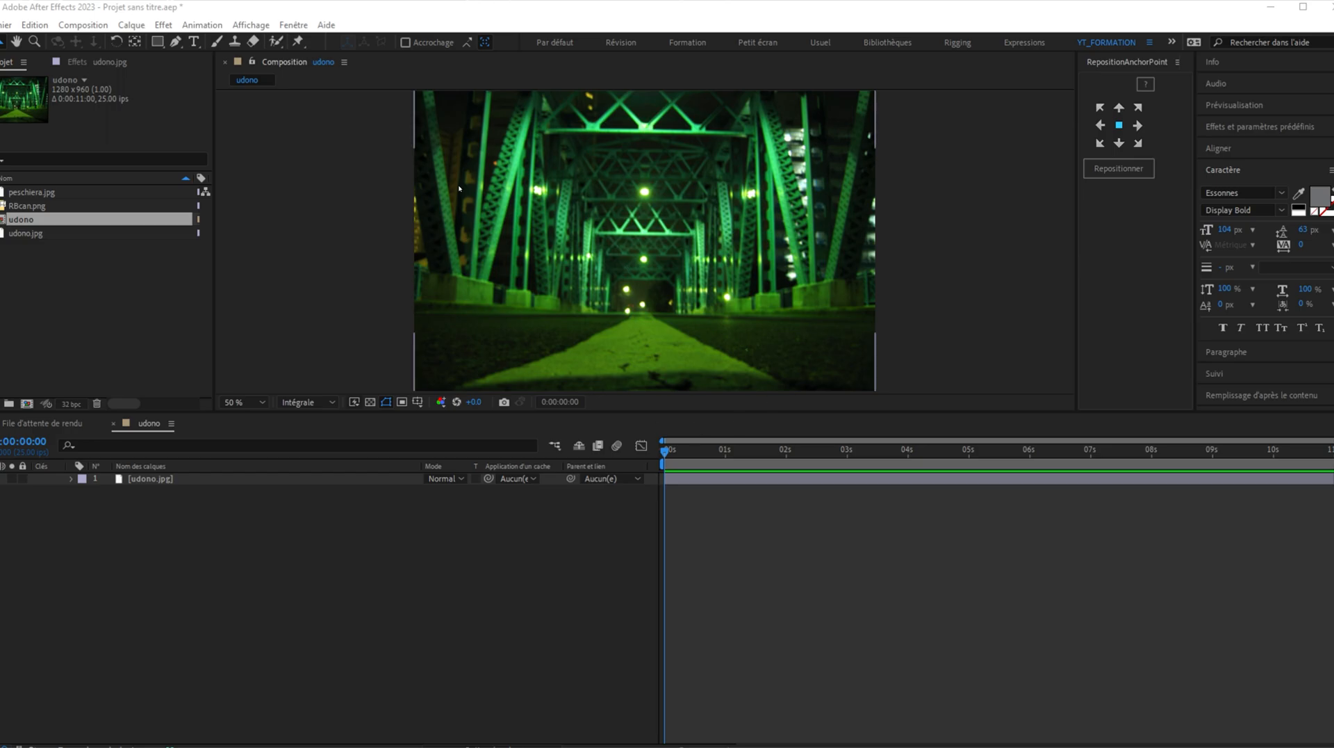
Add RBcan.png above the udono.jpg layer, scale it to 73% and place the can on the central road line
{"action": "left_click_drag", "start_coordinate": [28, 206], "coordinate": [130, 486]}
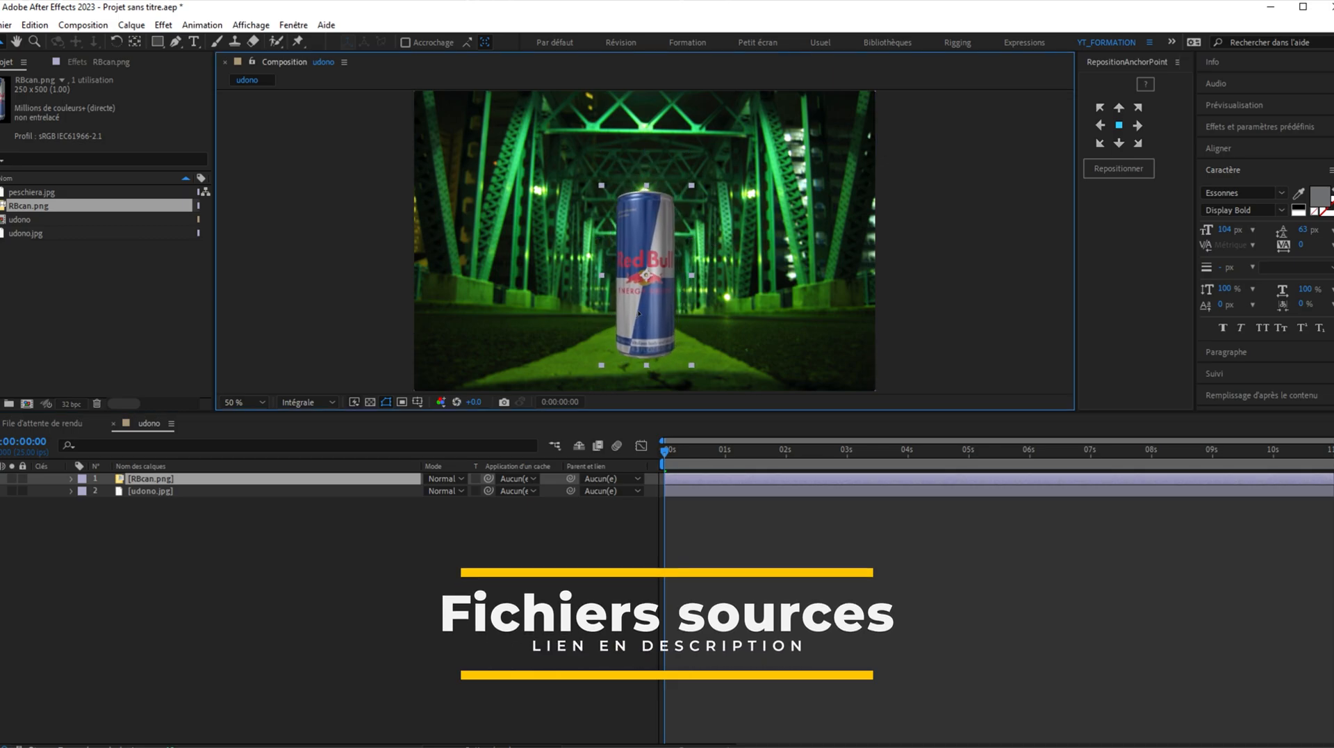
{"action": "key", "text": "Return"}
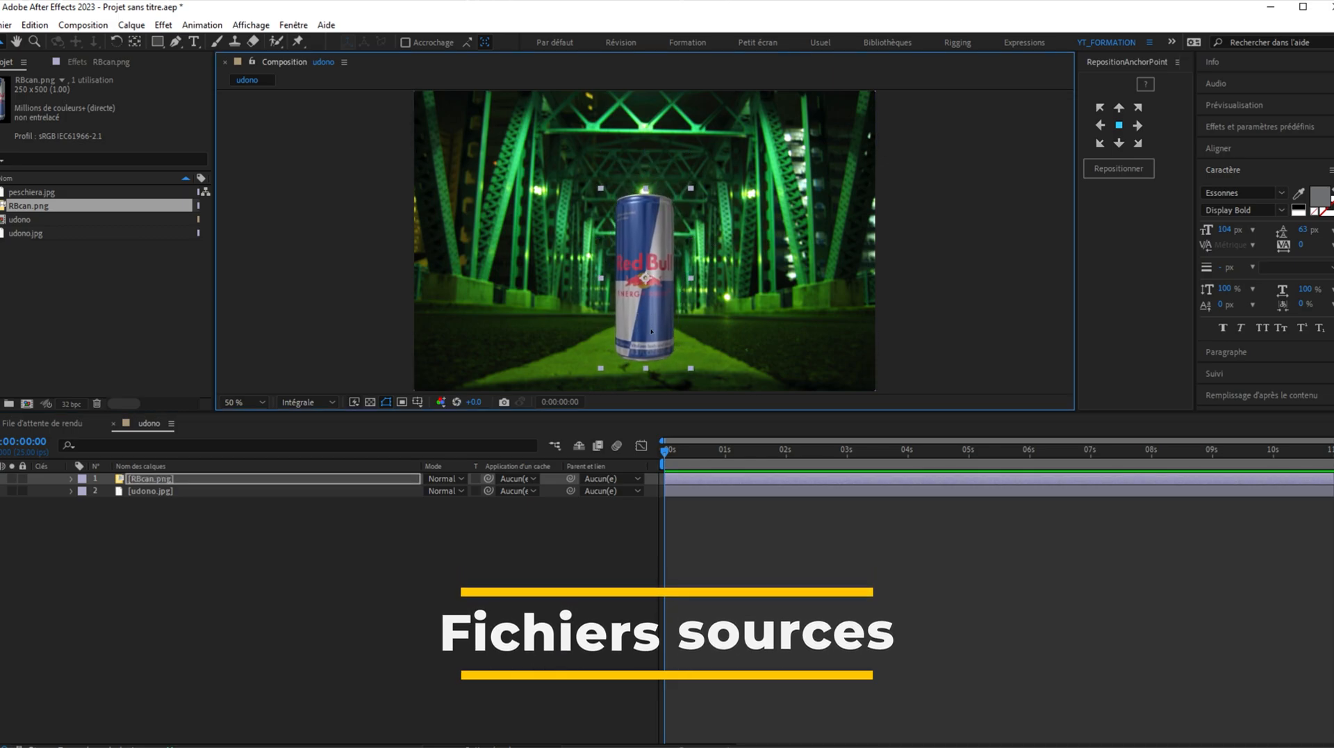
{"action": "key", "text": "s"}
{"action": "left_click_drag", "start_coordinate": [440, 491], "coordinate": [422, 490]}
{"action": "left_click_drag", "start_coordinate": [638, 327], "coordinate": [635, 333]}
{"action": "left_click", "coordinate": [354, 634]}
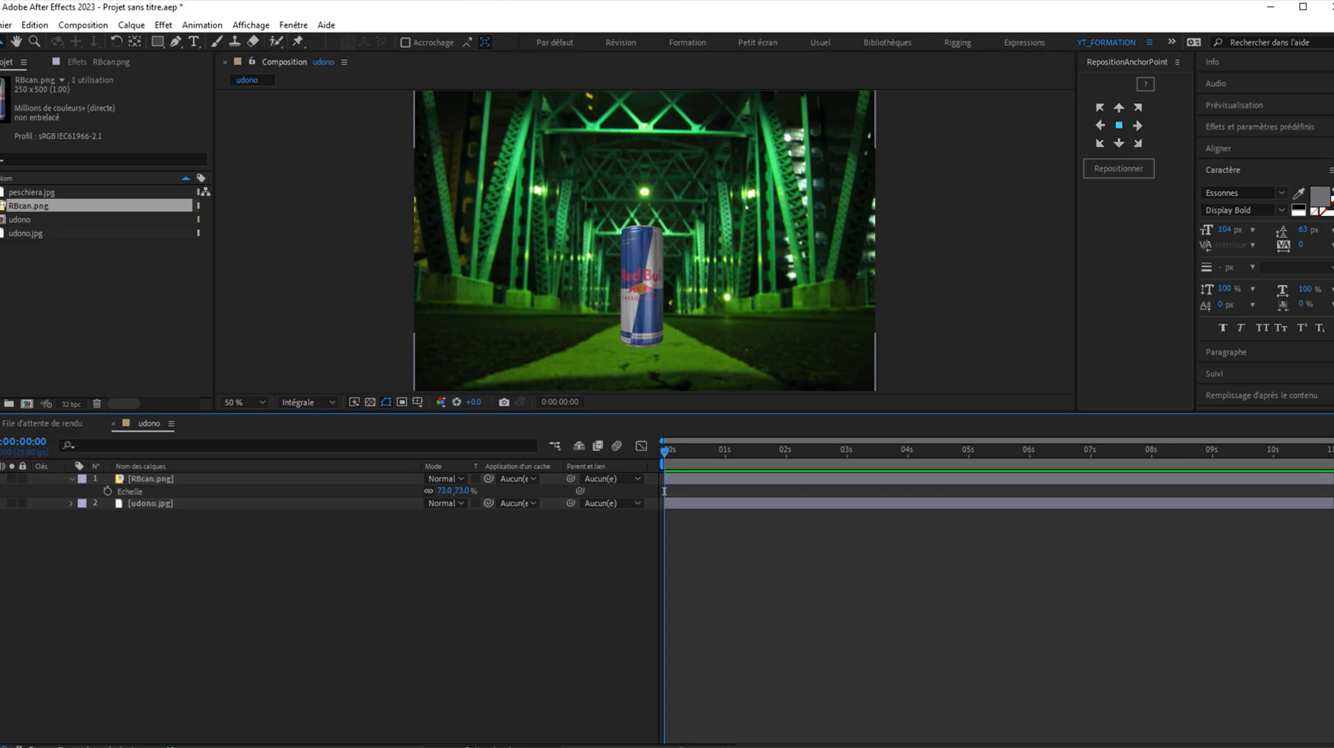
{"action": "left_click", "coordinate": [651, 318]}
{"action": "left_click", "coordinate": [500, 335]}
{"action": "left_click", "coordinate": [623, 297]}
{"action": "left_click", "coordinate": [510, 319]}
{"action": "left_click", "coordinate": [121, 571]}
Display the composition's red, green, blue and alpha channels one after another
{"action": "left_click", "coordinate": [440, 402]}
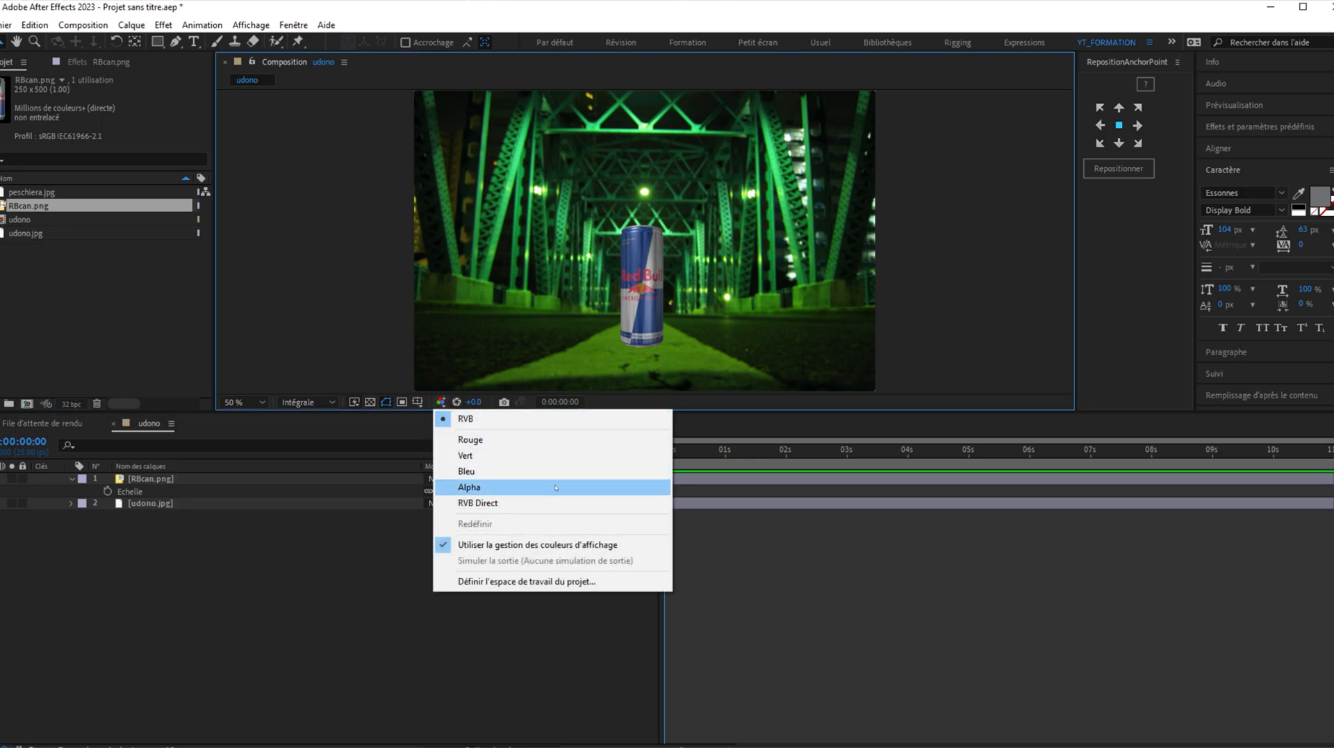
{"action": "left_click", "coordinate": [470, 439]}
{"action": "left_click", "coordinate": [441, 403]}
{"action": "left_click", "coordinate": [465, 455]}
{"action": "left_click", "coordinate": [440, 402]}
{"action": "left_click", "coordinate": [465, 471]}
{"action": "left_click", "coordinate": [440, 402]}
{"action": "left_click", "coordinate": [465, 487]}
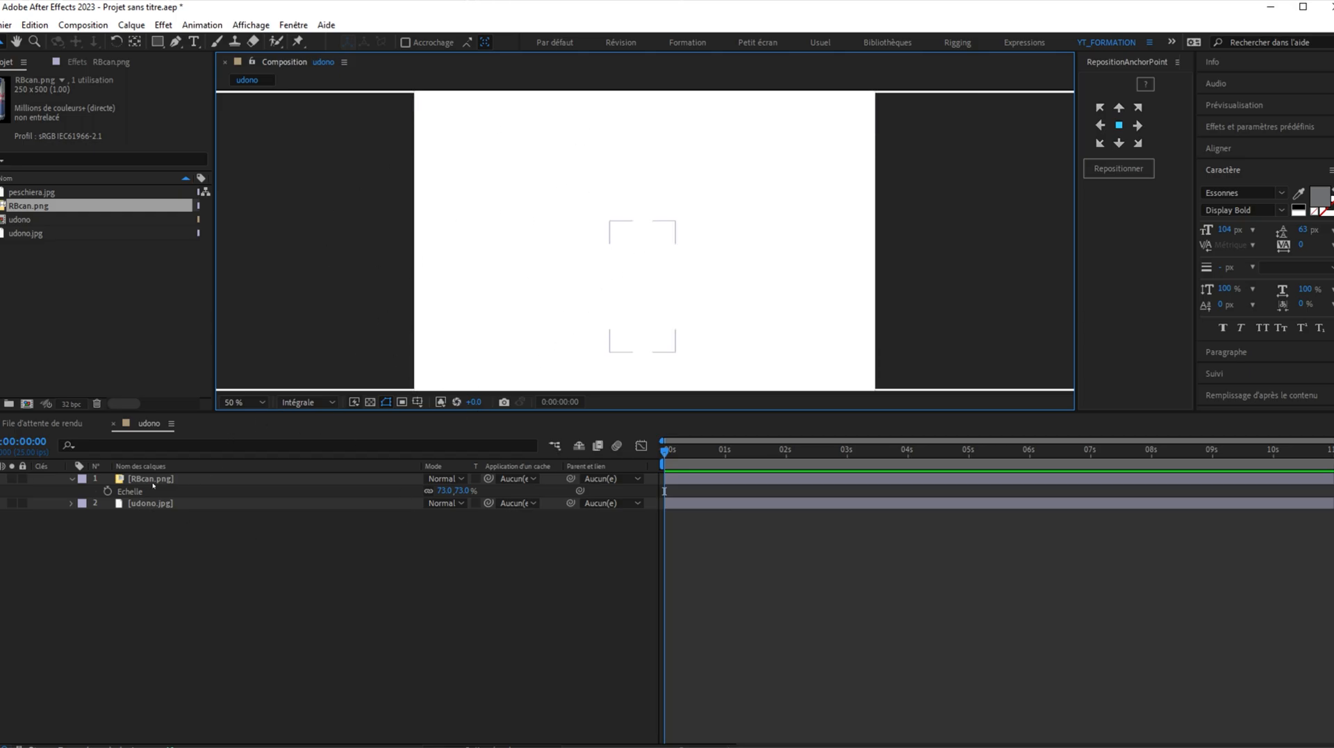
Check the can's alpha with the udono.jpg background temporarily hidden, and return the viewer to RVB
{"action": "left_click", "coordinate": [2, 502]}
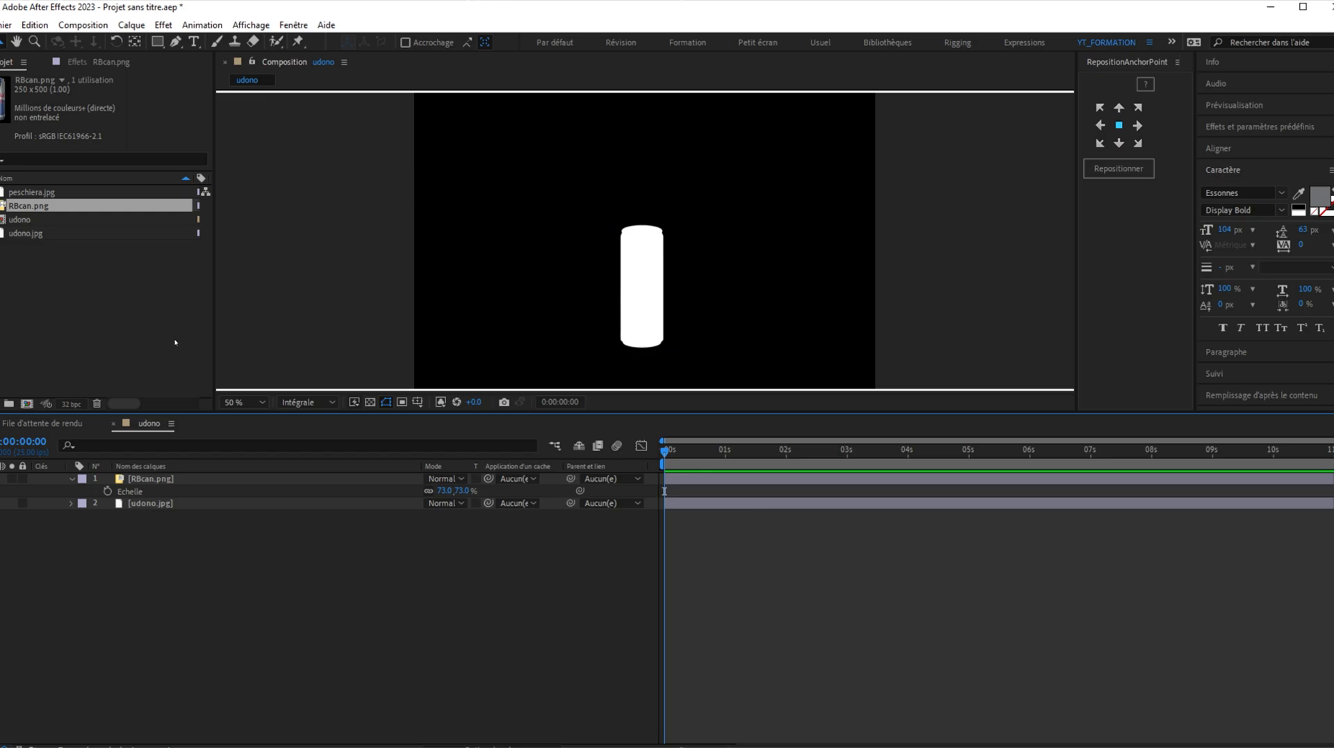
{"action": "left_click", "coordinate": [2, 502]}
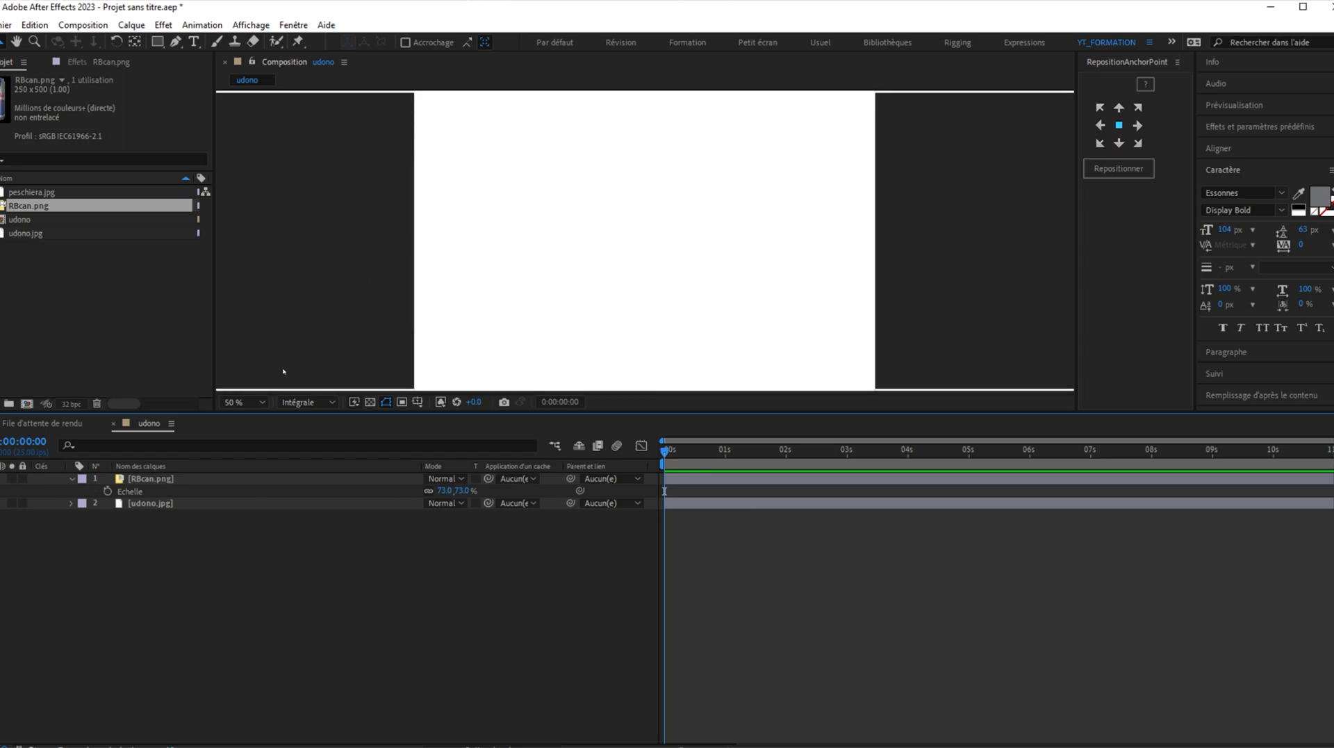
{"action": "left_click", "coordinate": [438, 402]}
{"action": "left_click", "coordinate": [461, 420]}
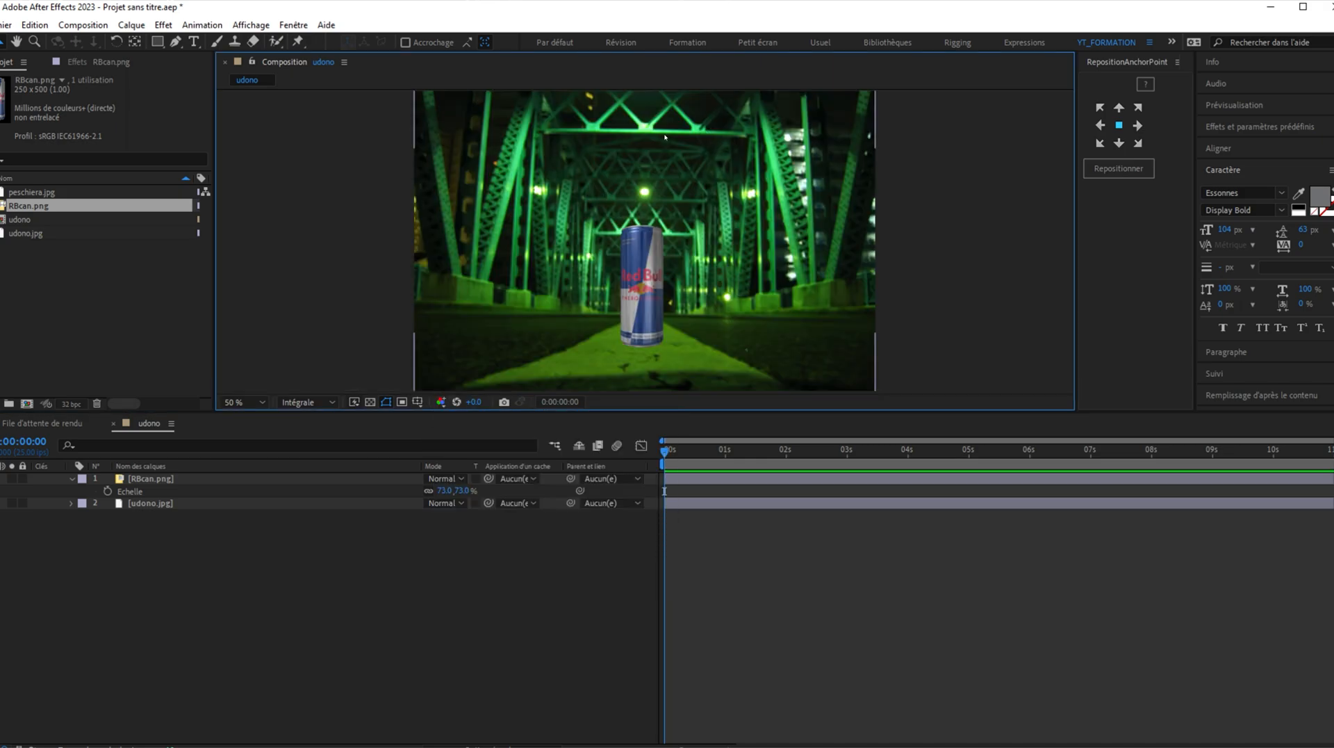
Compare the can with the background in the red, green and blue channels repeatedly, and restore the RVB view
{"action": "left_click", "coordinate": [236, 629]}
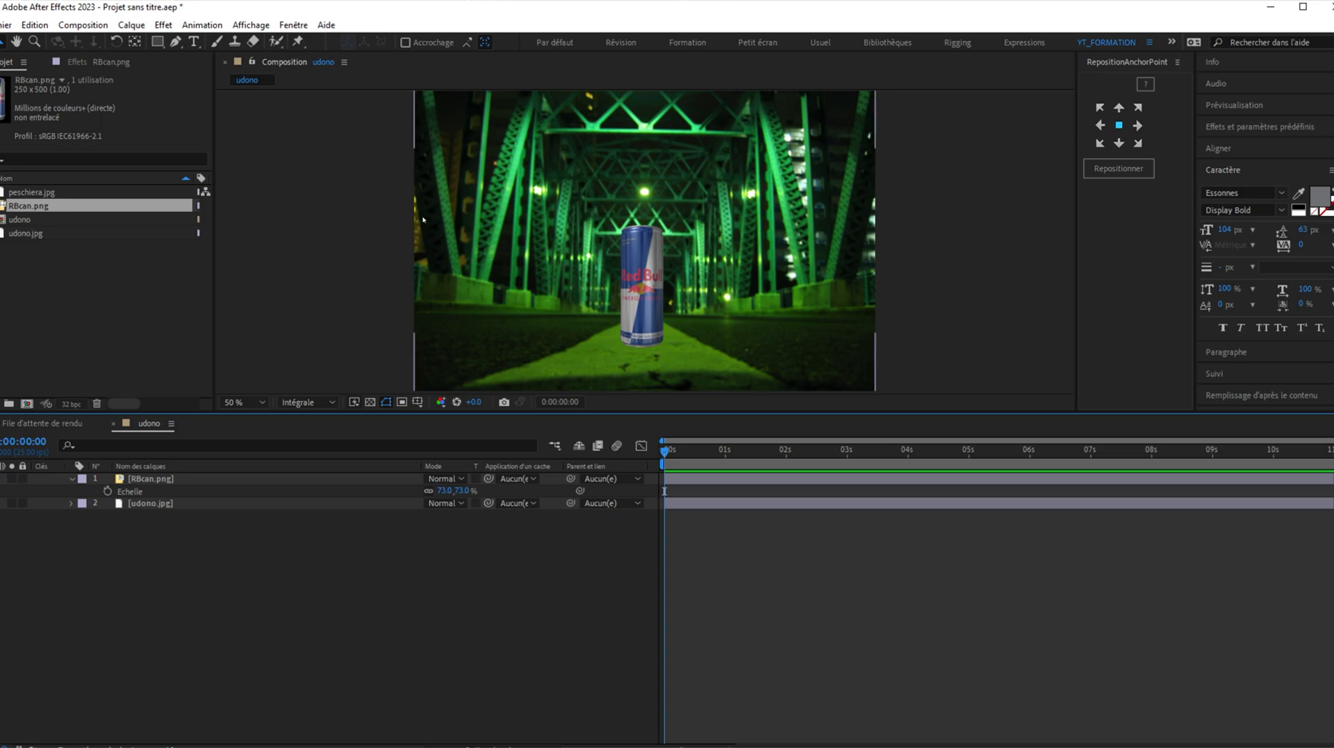
{"action": "key", "text": "alt+1"}
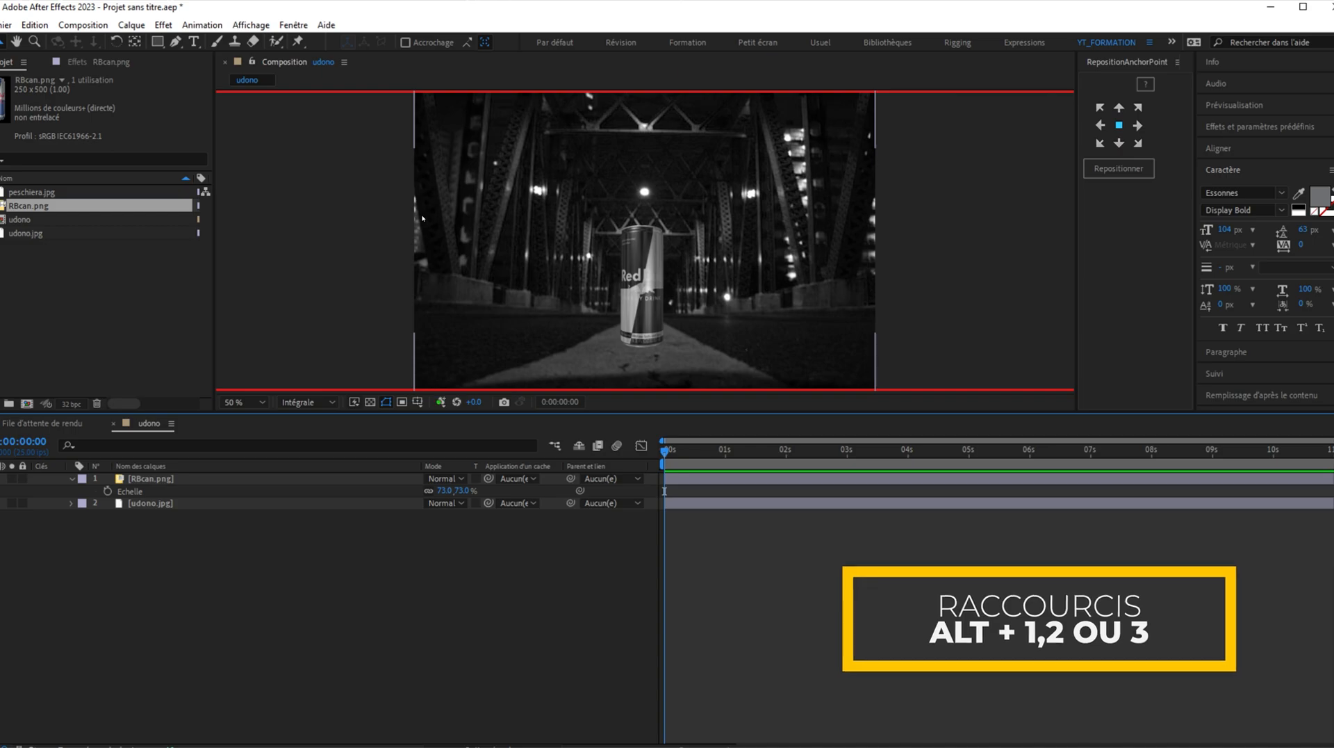
{"action": "key", "text": "alt+2"}
{"action": "key", "text": "alt+3"}
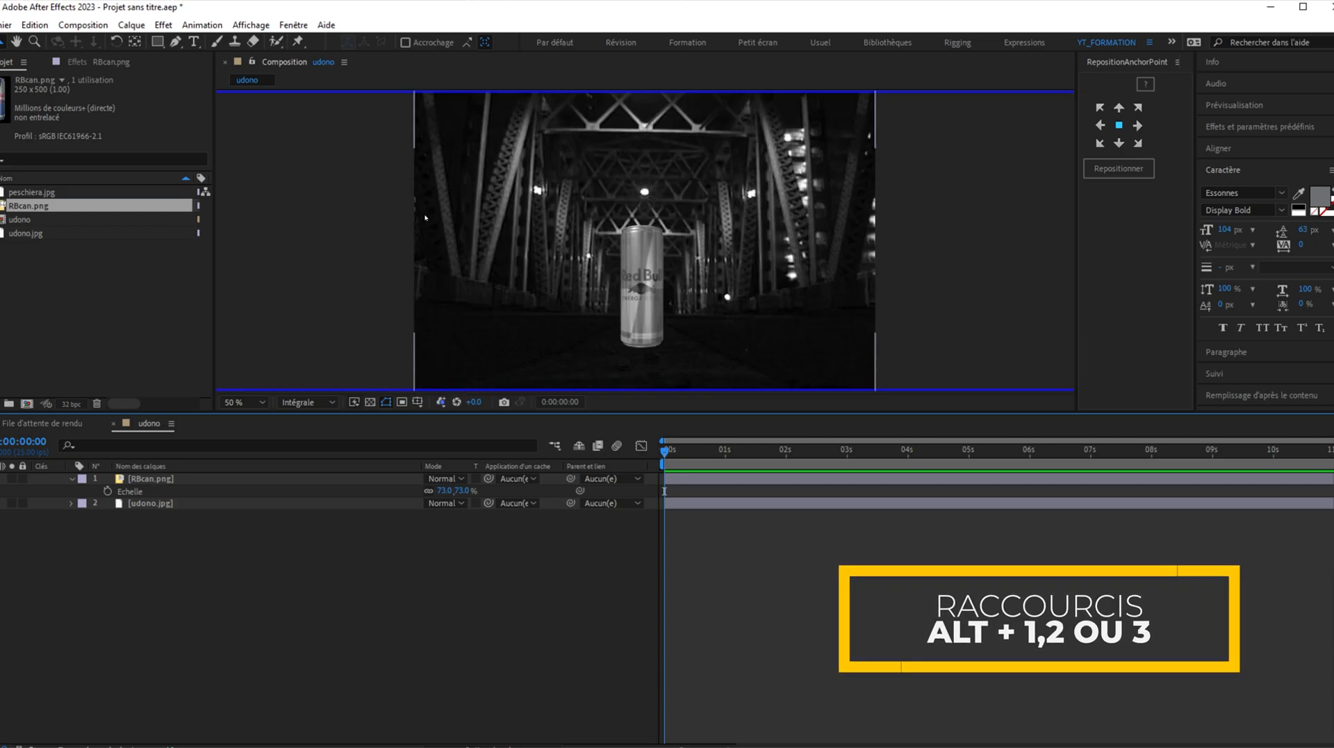
{"action": "key", "text": "alt+1"}
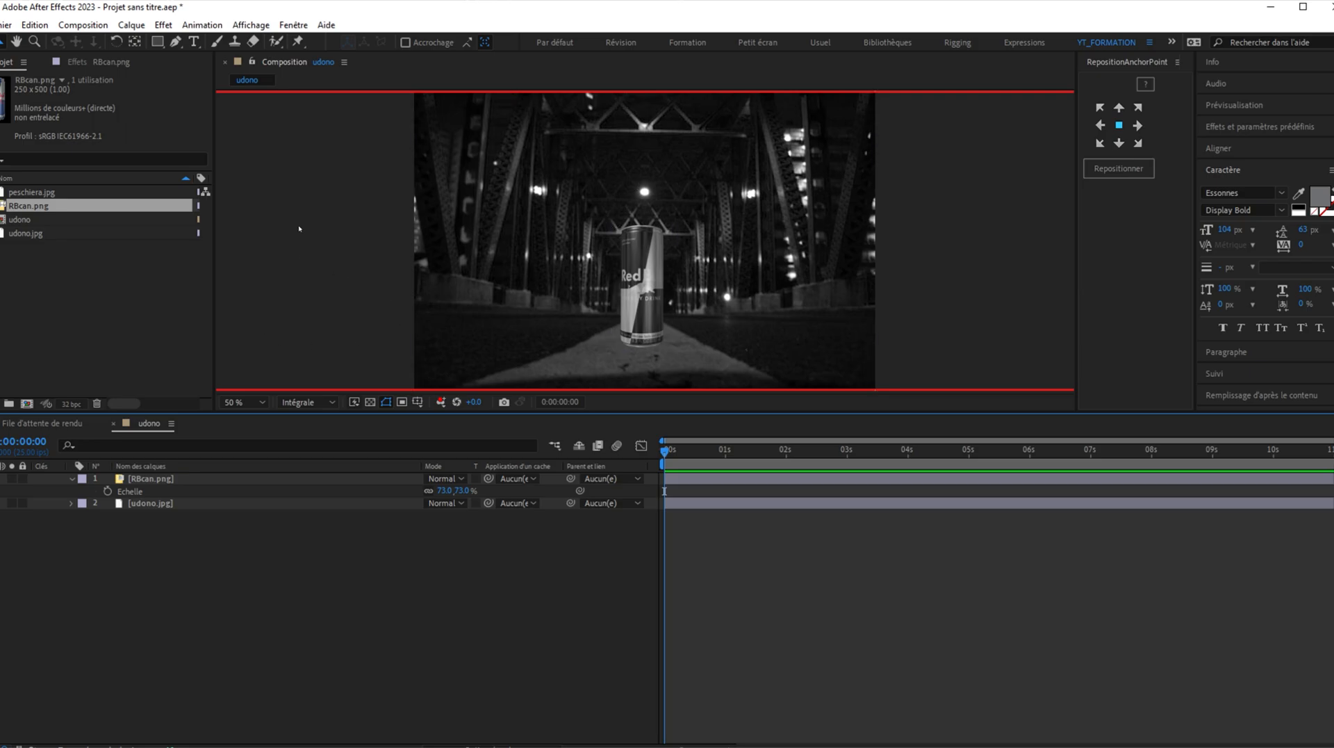
{"action": "key", "text": "alt+2"}
{"action": "key", "text": "alt+3"}
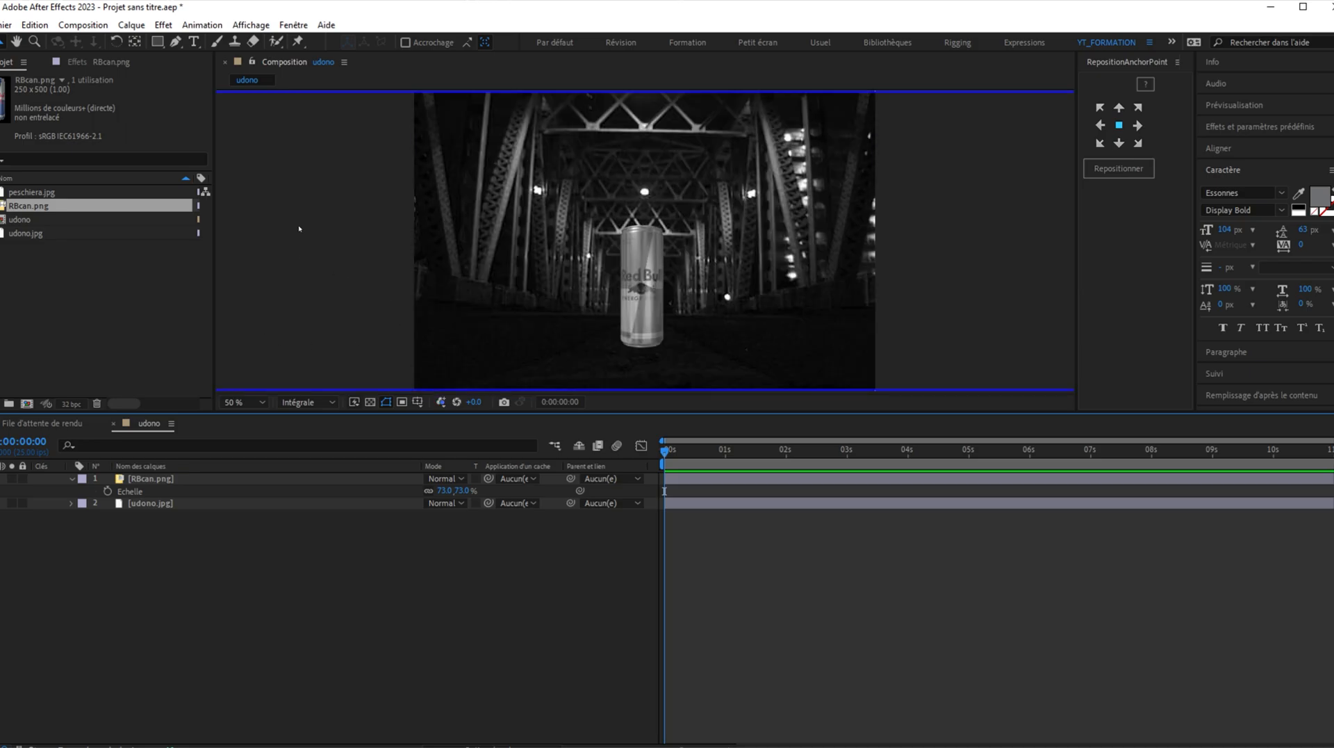
{"action": "key", "text": "alt+2"}
{"action": "key", "text": "alt+1"}
{"action": "key", "text": "alt+2"}
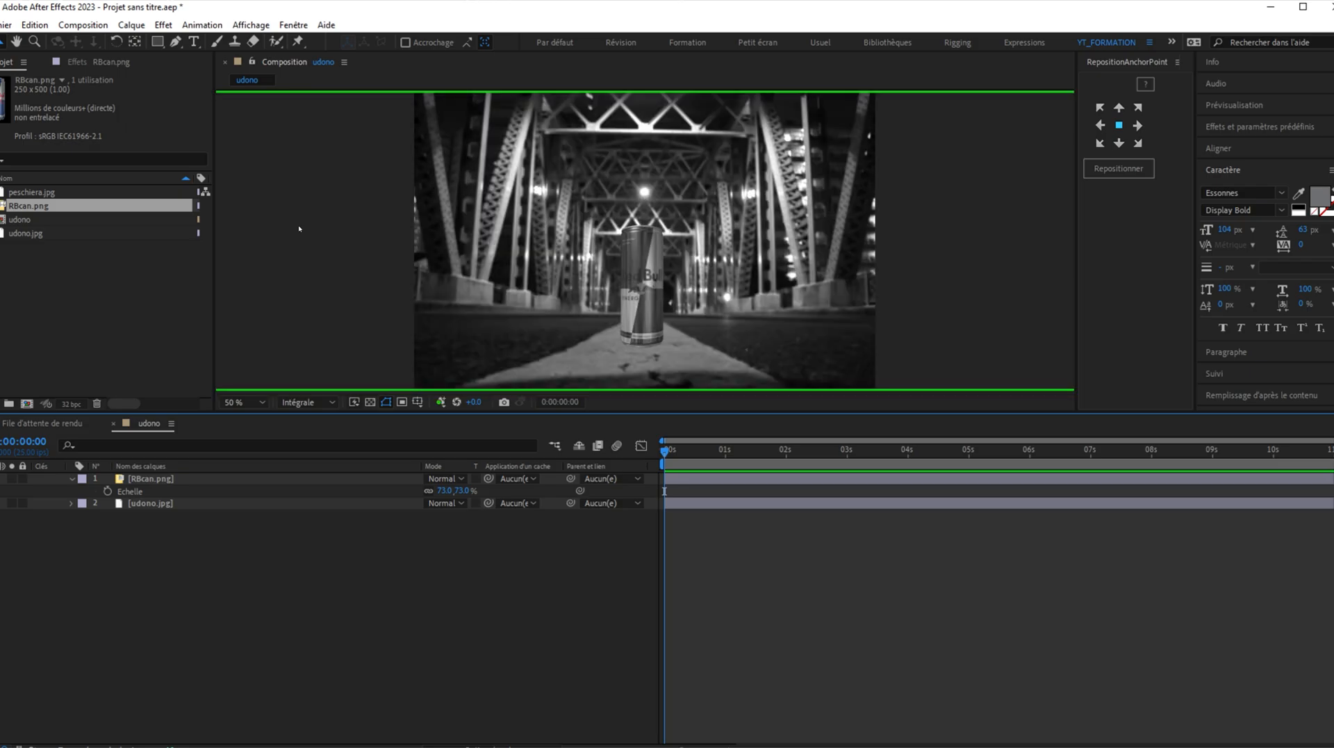
{"action": "key", "text": "alt+3"}
{"action": "key", "text": "alt+1"}
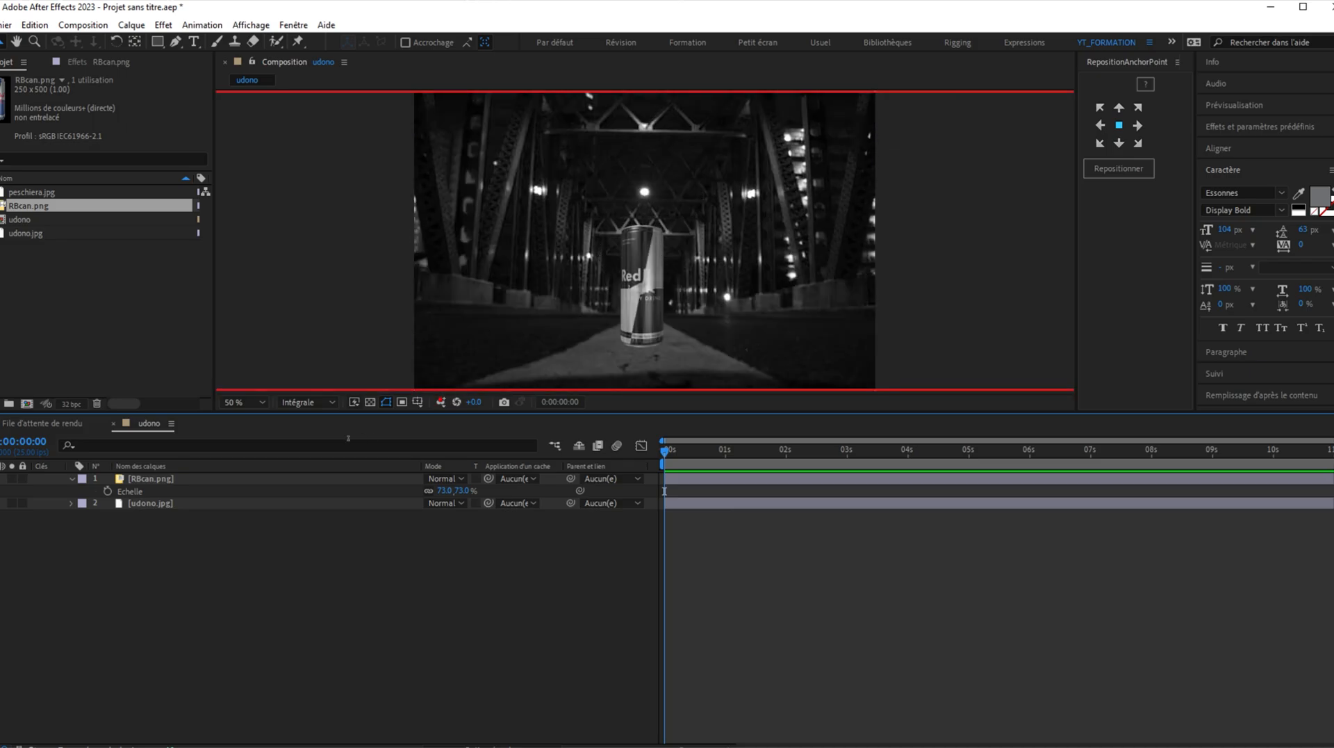
{"action": "left_click", "coordinate": [441, 402]}
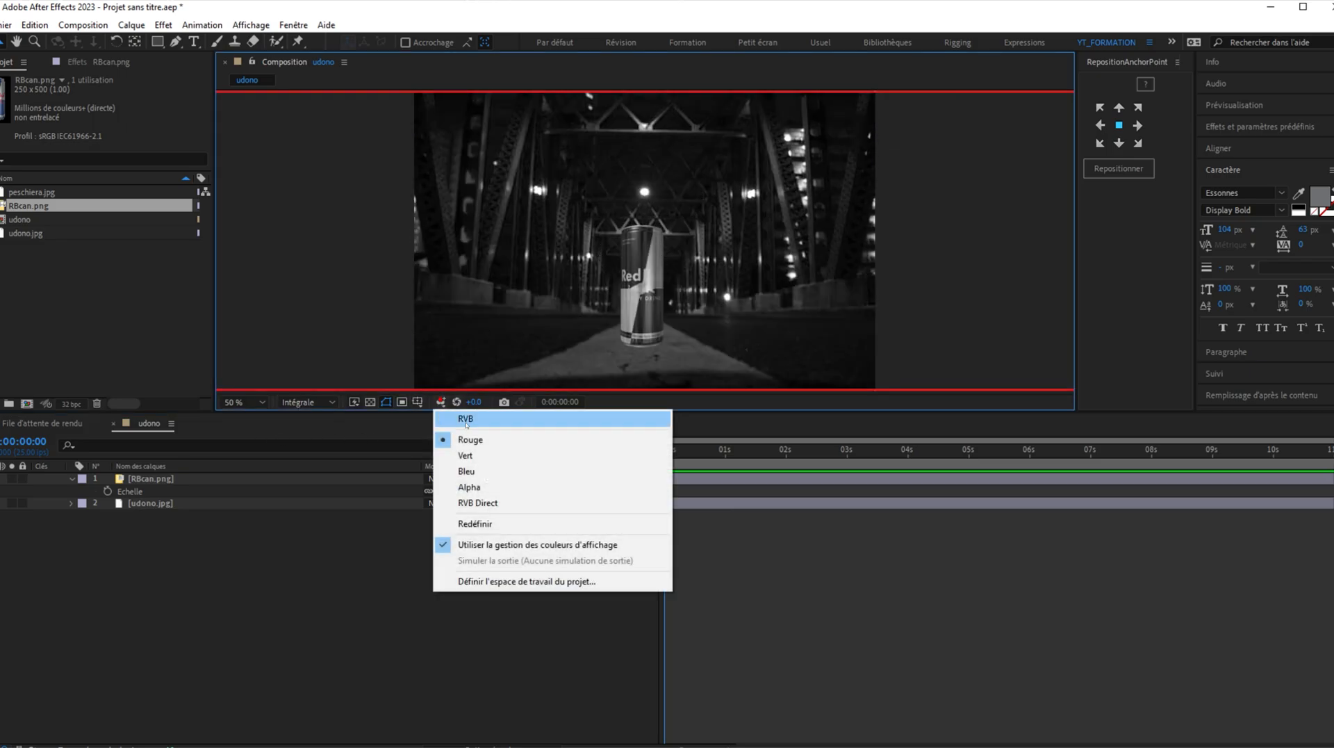
{"action": "left_click", "coordinate": [465, 419]}
Apply the Niveaux effect from Correction colorimétrique to the RBcan.png layer and widen the effect controls
{"action": "left_click", "coordinate": [148, 480]}
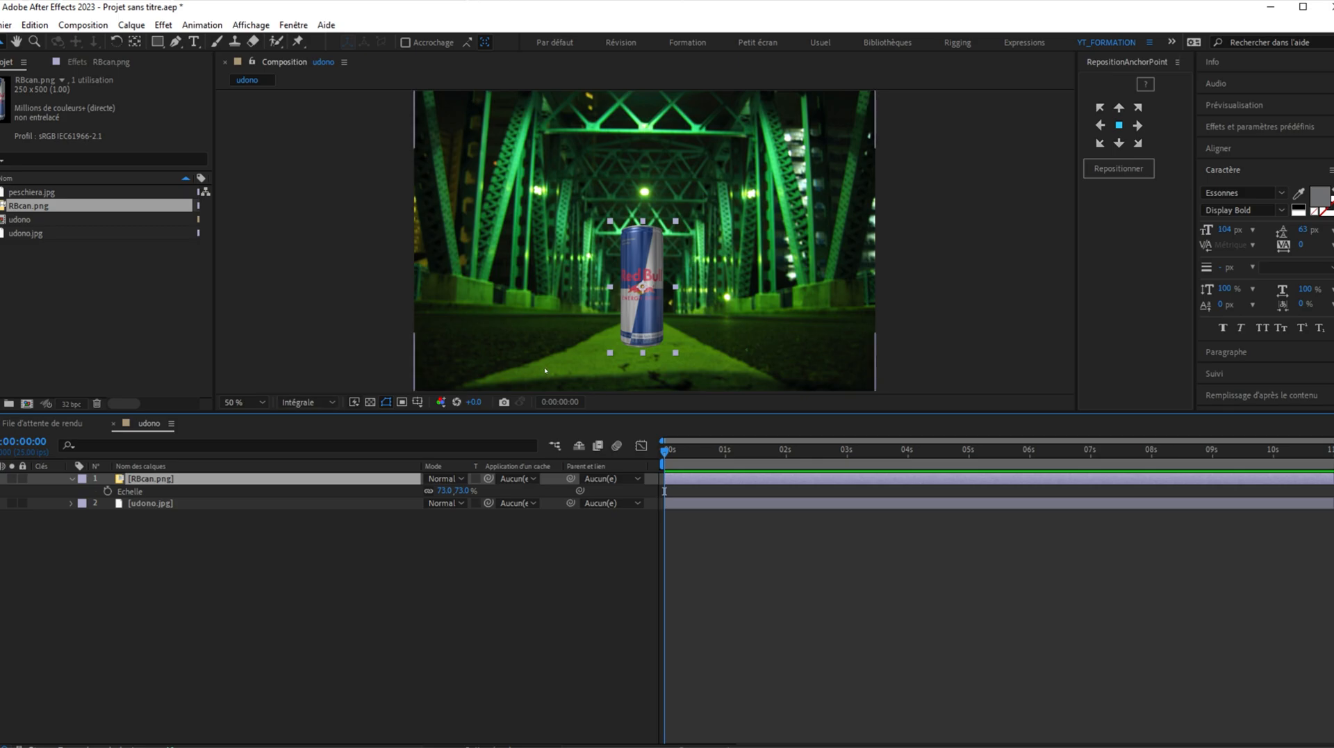
{"action": "left_click", "coordinate": [164, 25]}
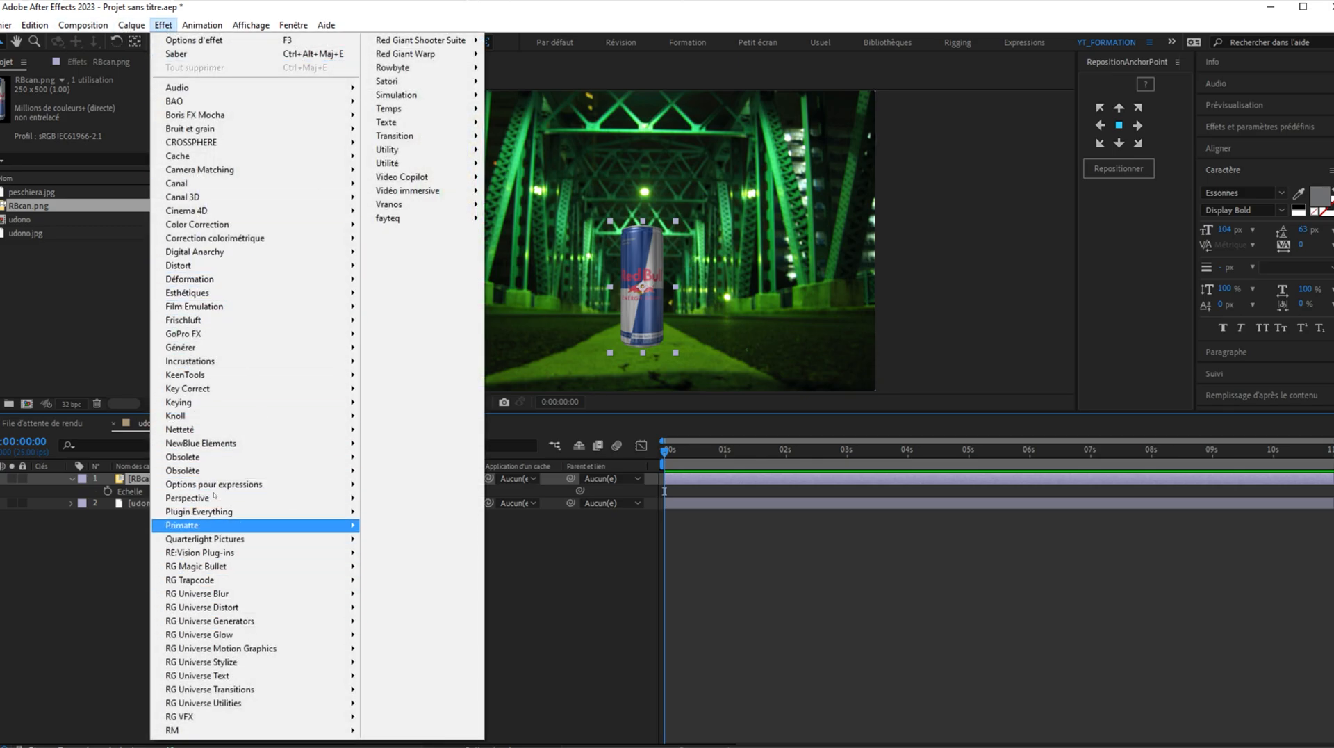
{"action": "mouse_move", "coordinate": [314, 245]}
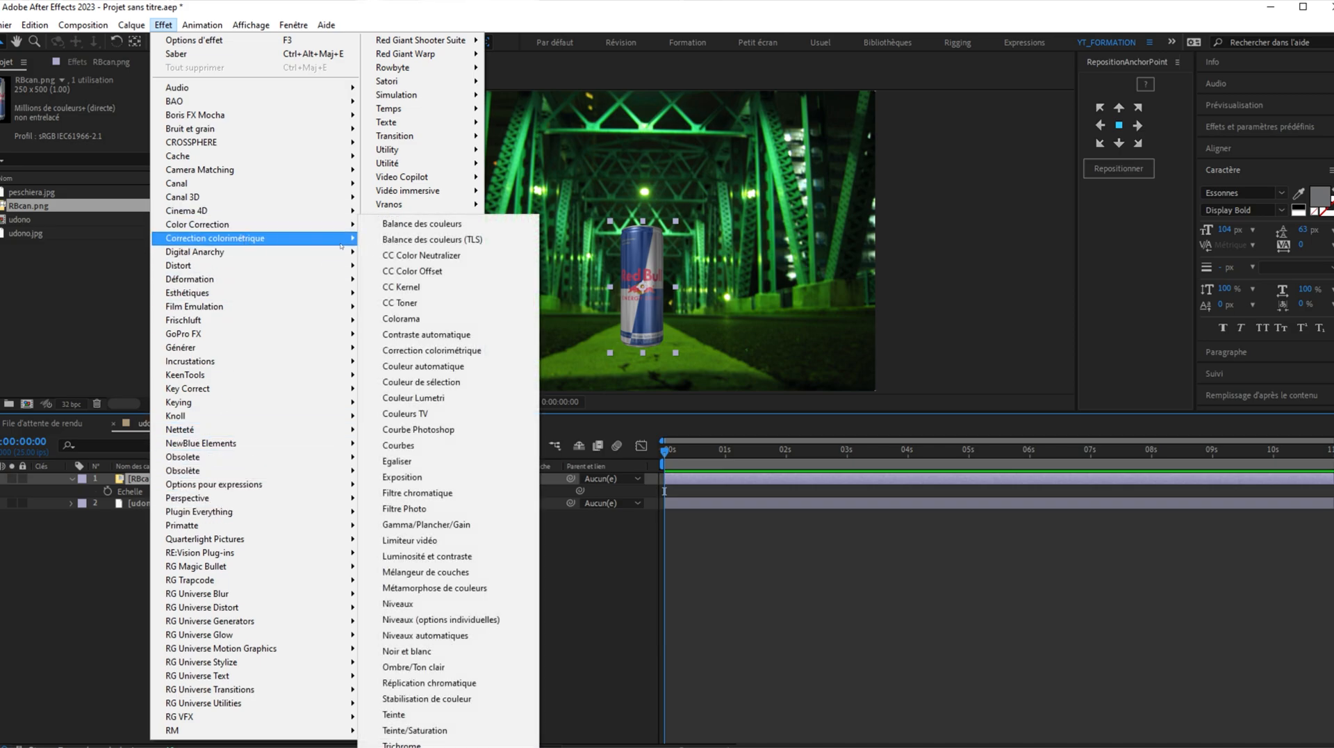
{"action": "left_click", "coordinate": [406, 604]}
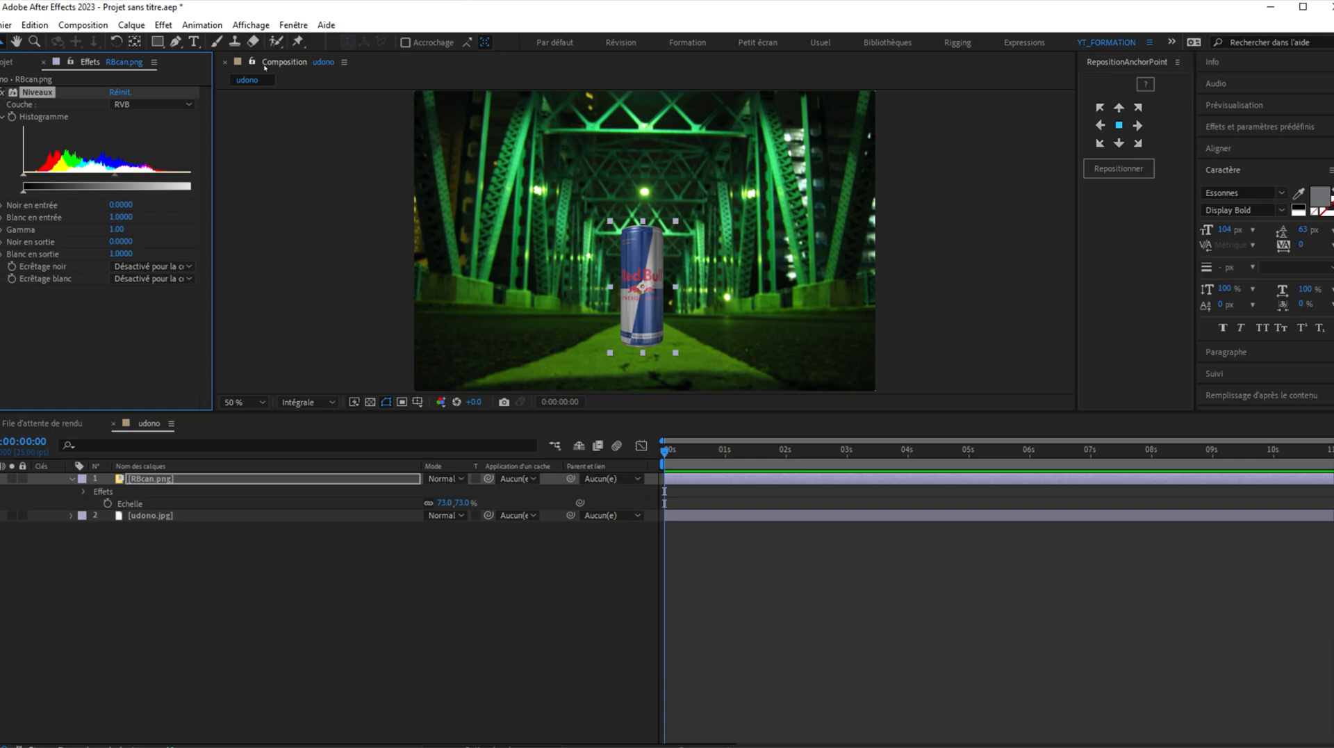
{"action": "left_click_drag", "start_coordinate": [213, 186], "coordinate": [257, 186]}
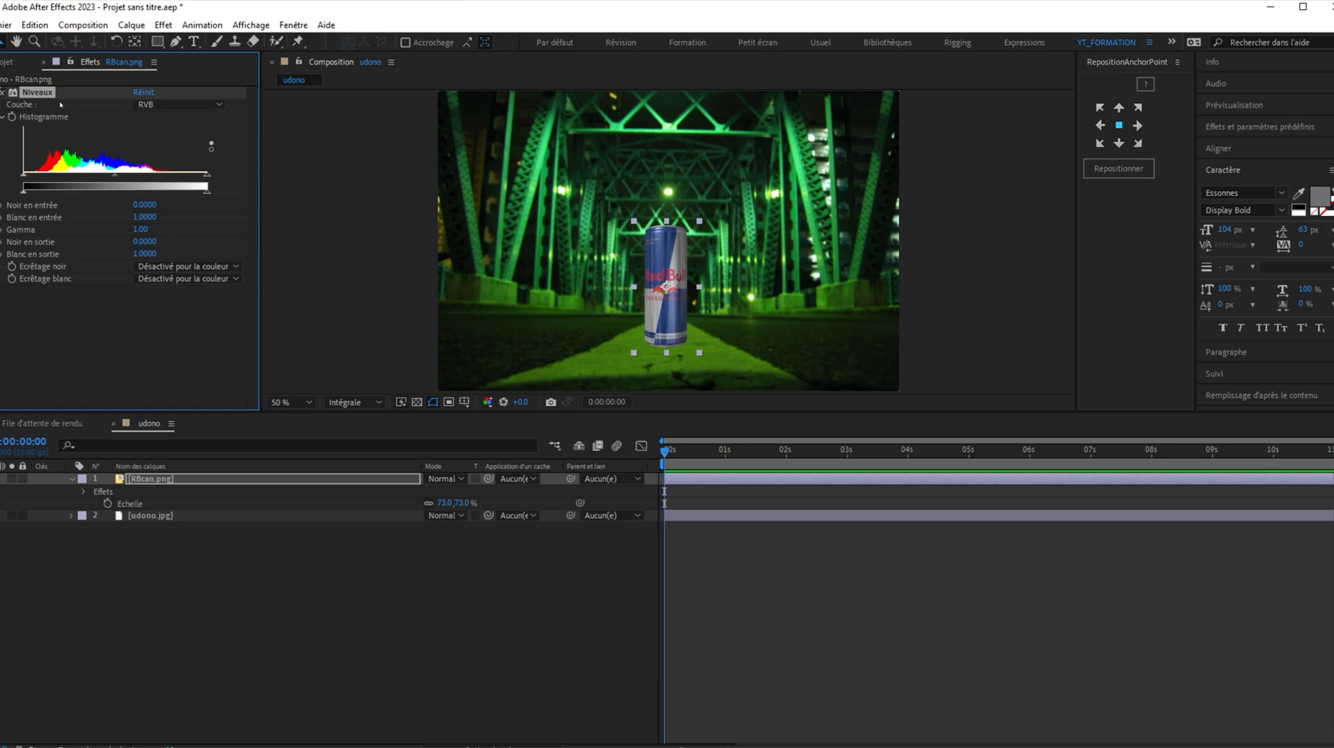
Show only the red channel in the viewer and set the Niveaux channel to Rouge
{"action": "left_click", "coordinate": [177, 104]}
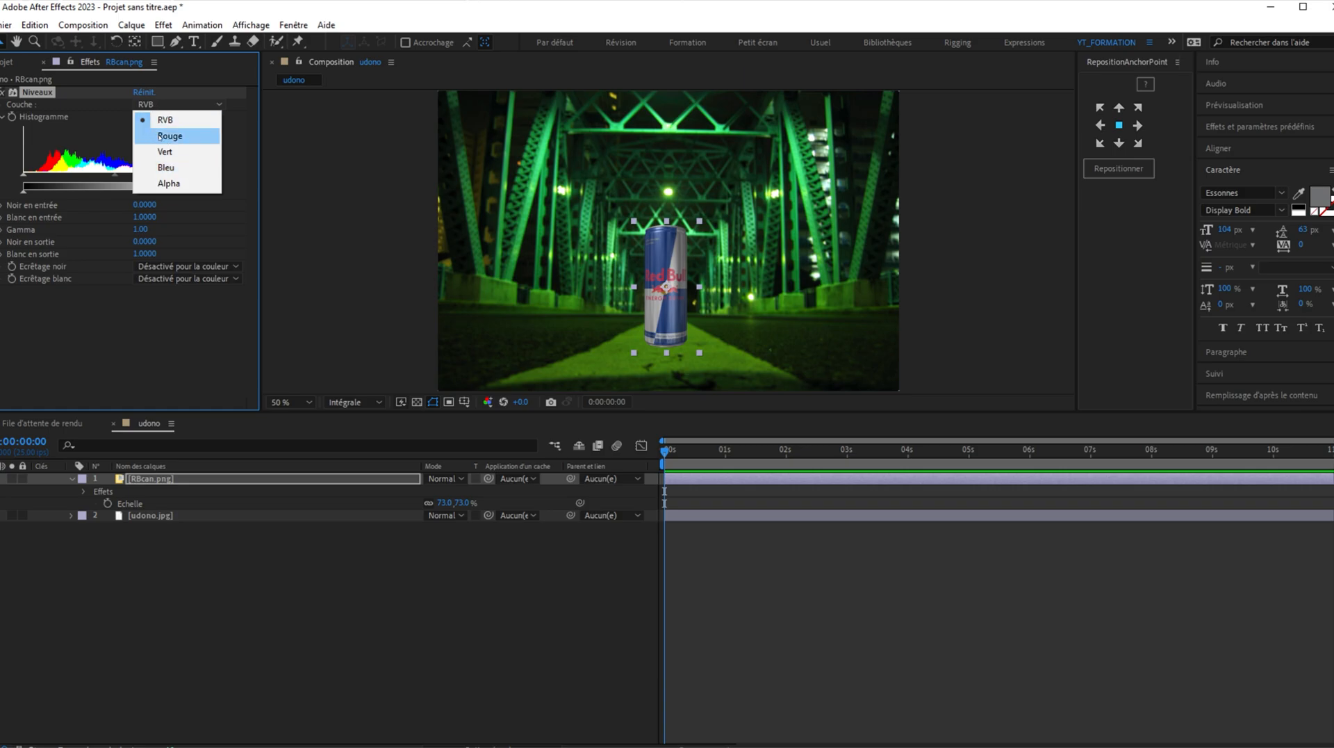
{"action": "left_click", "coordinate": [490, 524]}
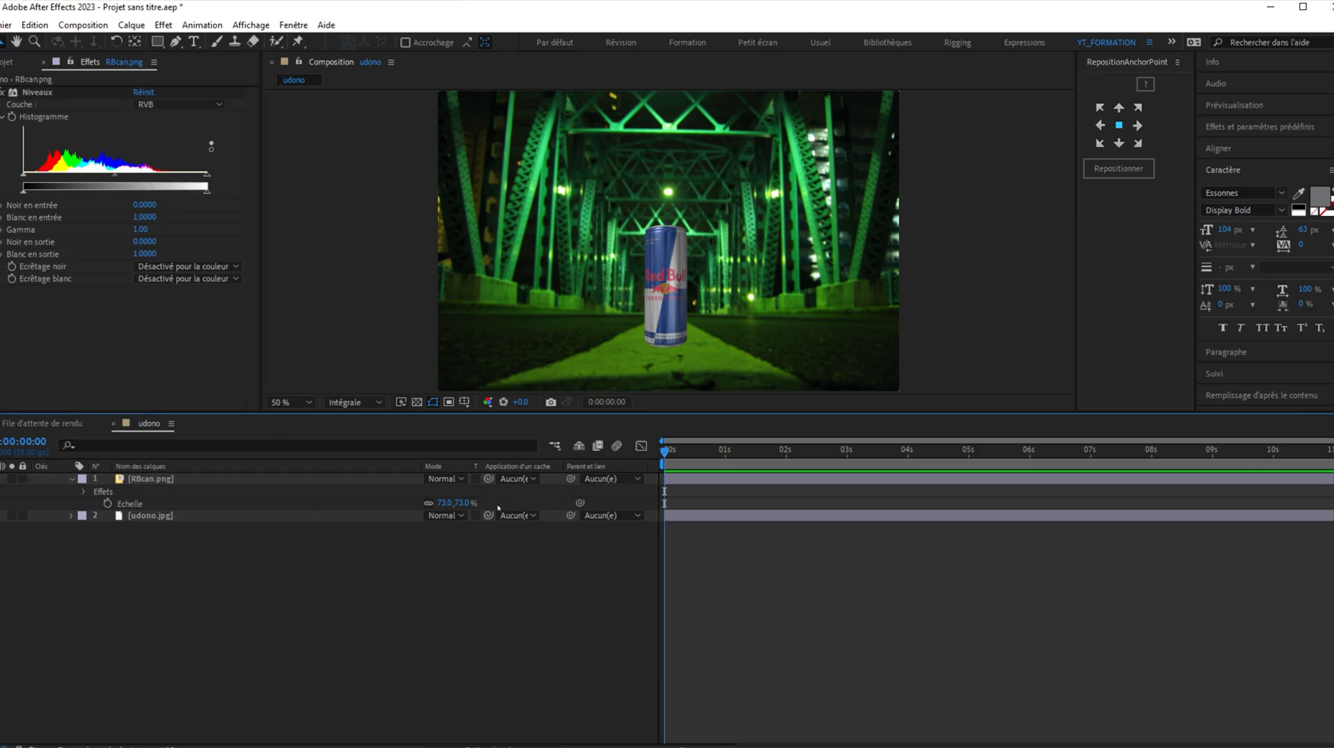
{"action": "left_click", "coordinate": [488, 402]}
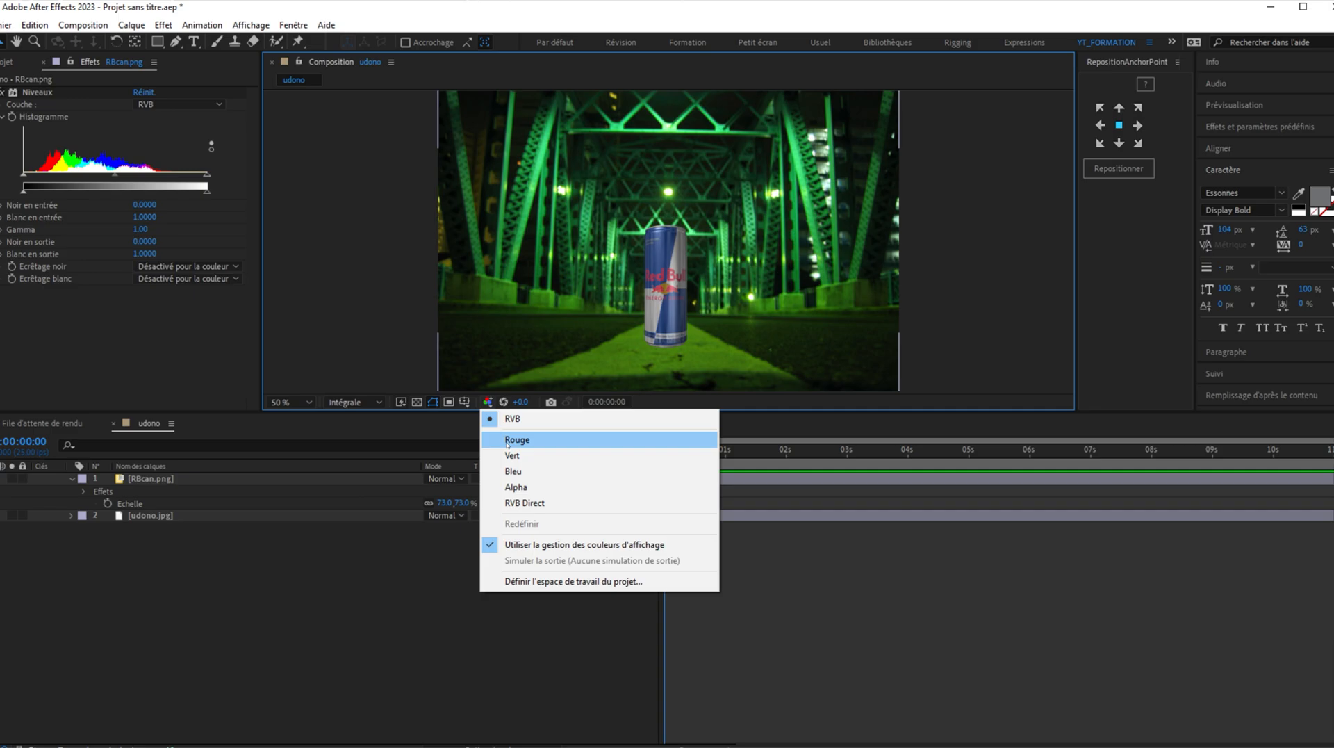
{"action": "left_click", "coordinate": [514, 437]}
{"action": "left_click", "coordinate": [168, 106]}
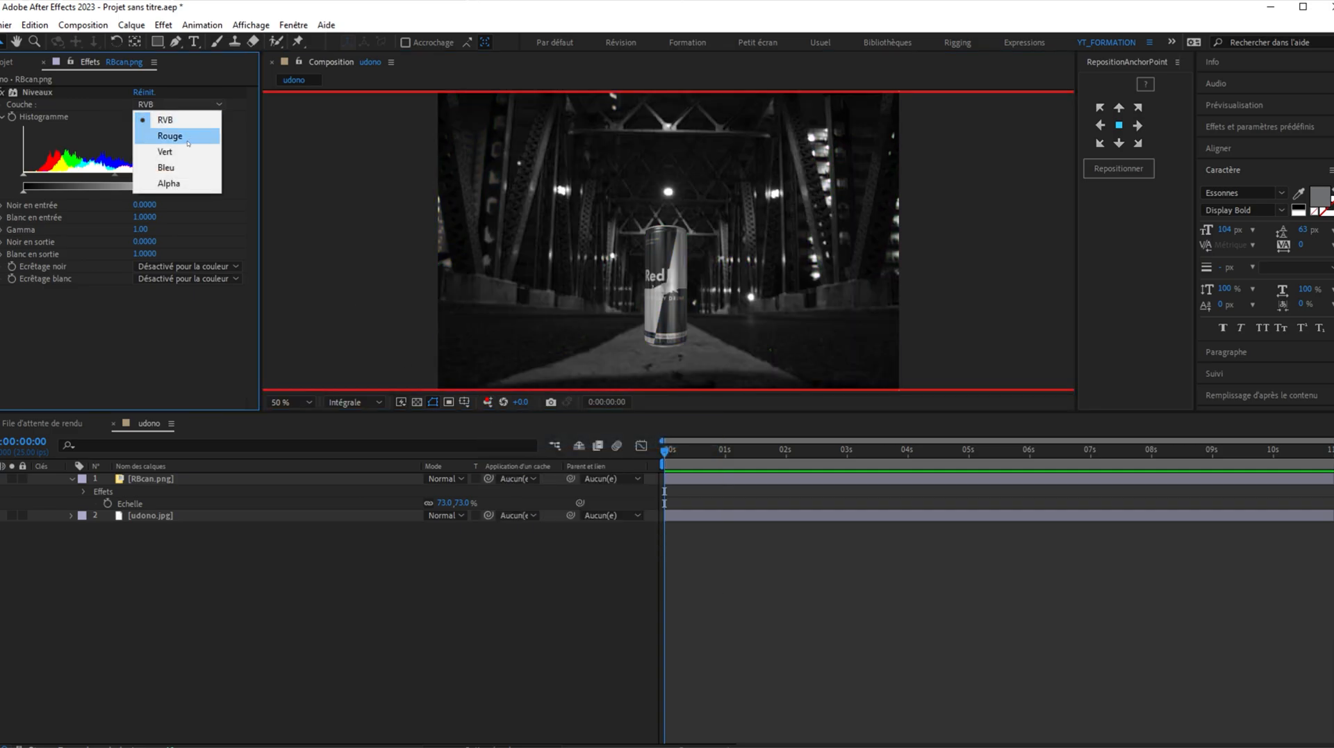
{"action": "left_click", "coordinate": [166, 132]}
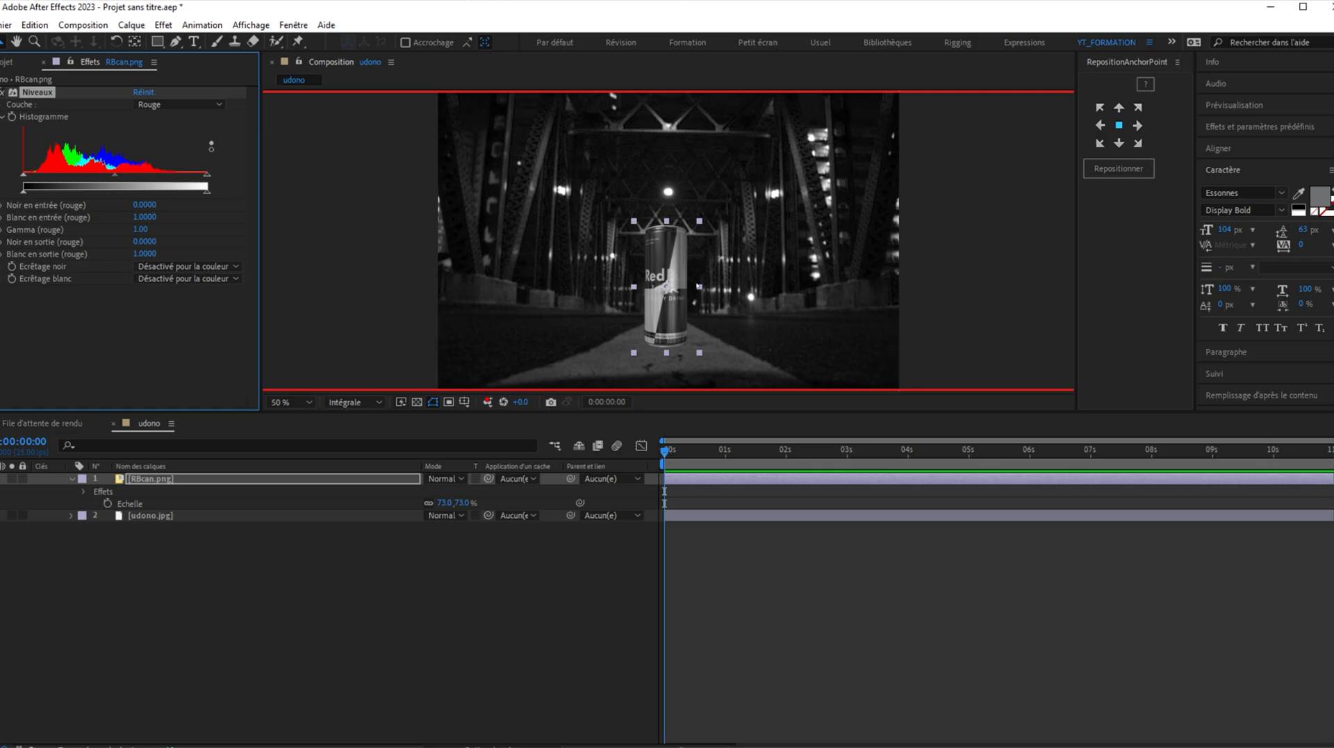
Set the can's red levels to input black 0.0745, input white about 0.89, output black 0.0431 and output white 0.3843
{"action": "left_click_drag", "start_coordinate": [207, 174], "coordinate": [224, 178]}
{"action": "left_click_drag", "start_coordinate": [24, 177], "coordinate": [36, 175]}
{"action": "left_click_drag", "start_coordinate": [211, 194], "coordinate": [123, 185]}
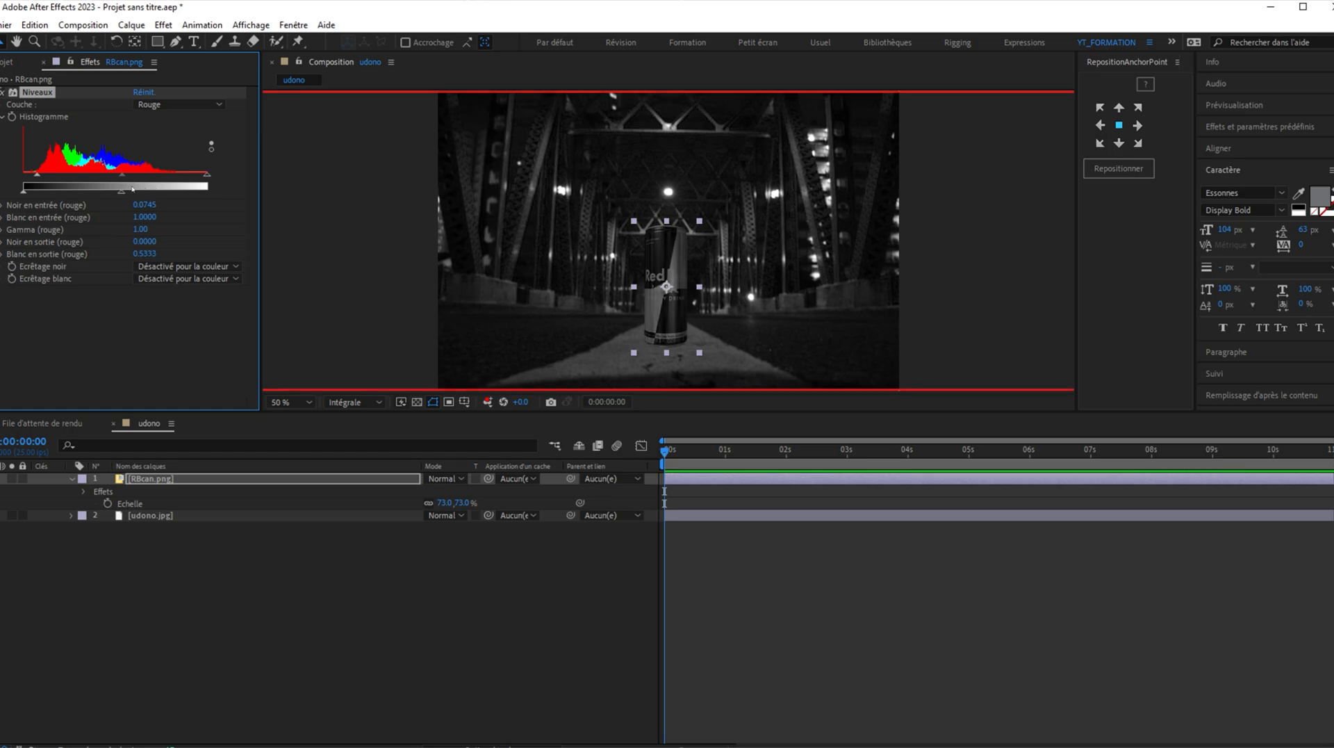
{"action": "left_click_drag", "start_coordinate": [121, 195], "coordinate": [121, 193]}
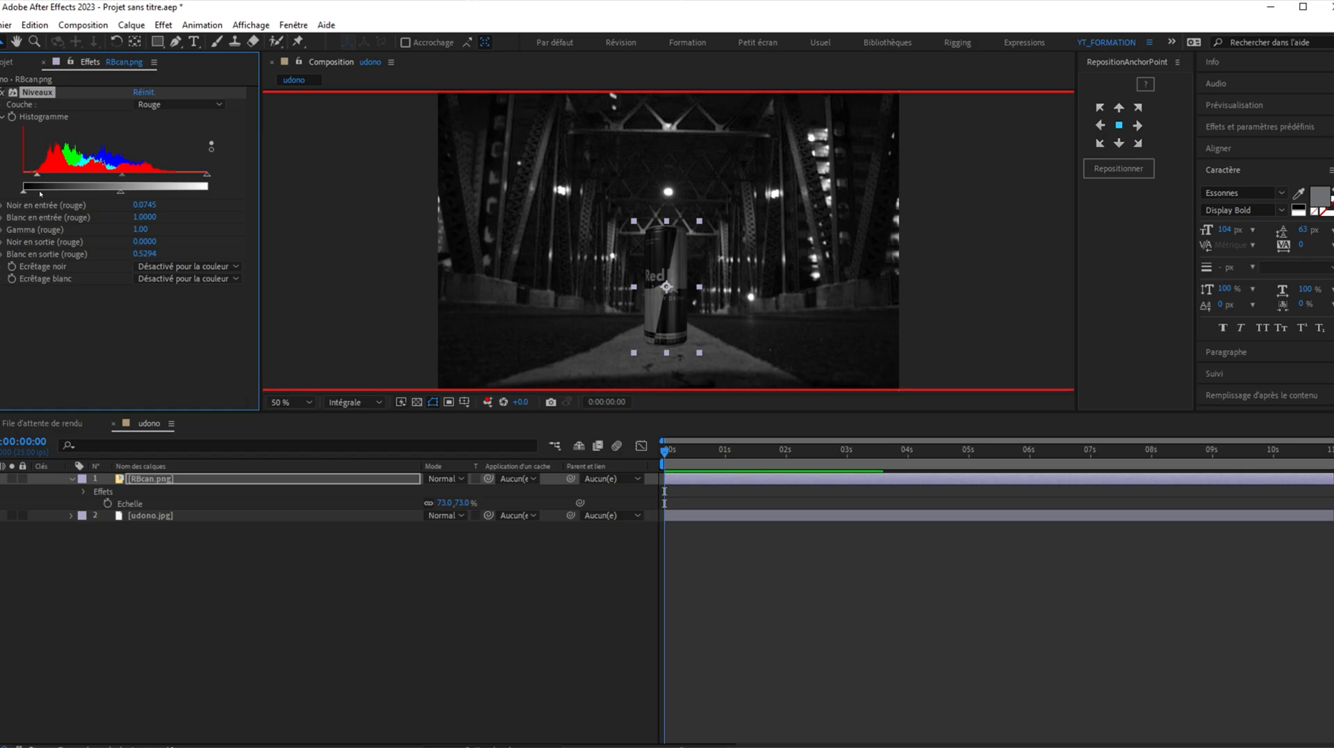
{"action": "left_click_drag", "start_coordinate": [24, 193], "coordinate": [38, 195]}
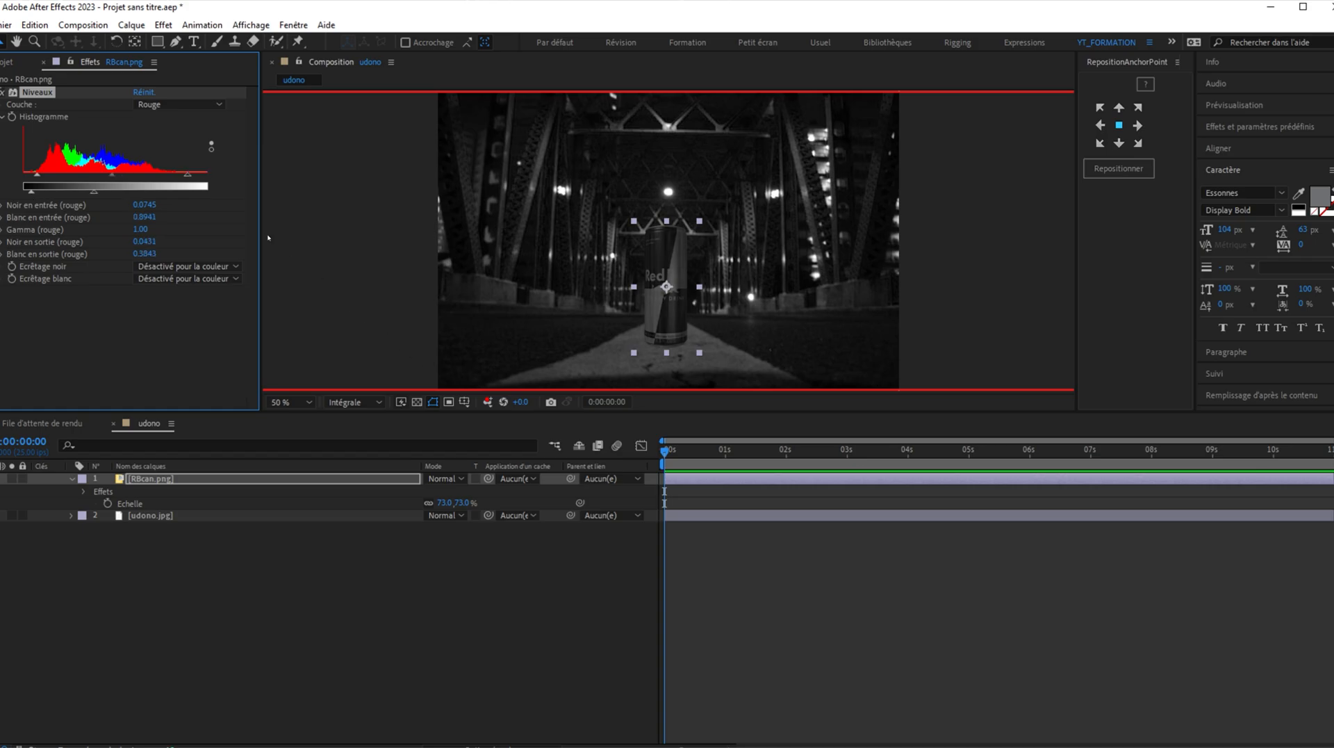
Viewing the green channel, set the can's Vert levels to input black 0.0471, gamma 0.84, output black 0.0549 and output white 0.6824
{"action": "left_click", "coordinate": [180, 104]}
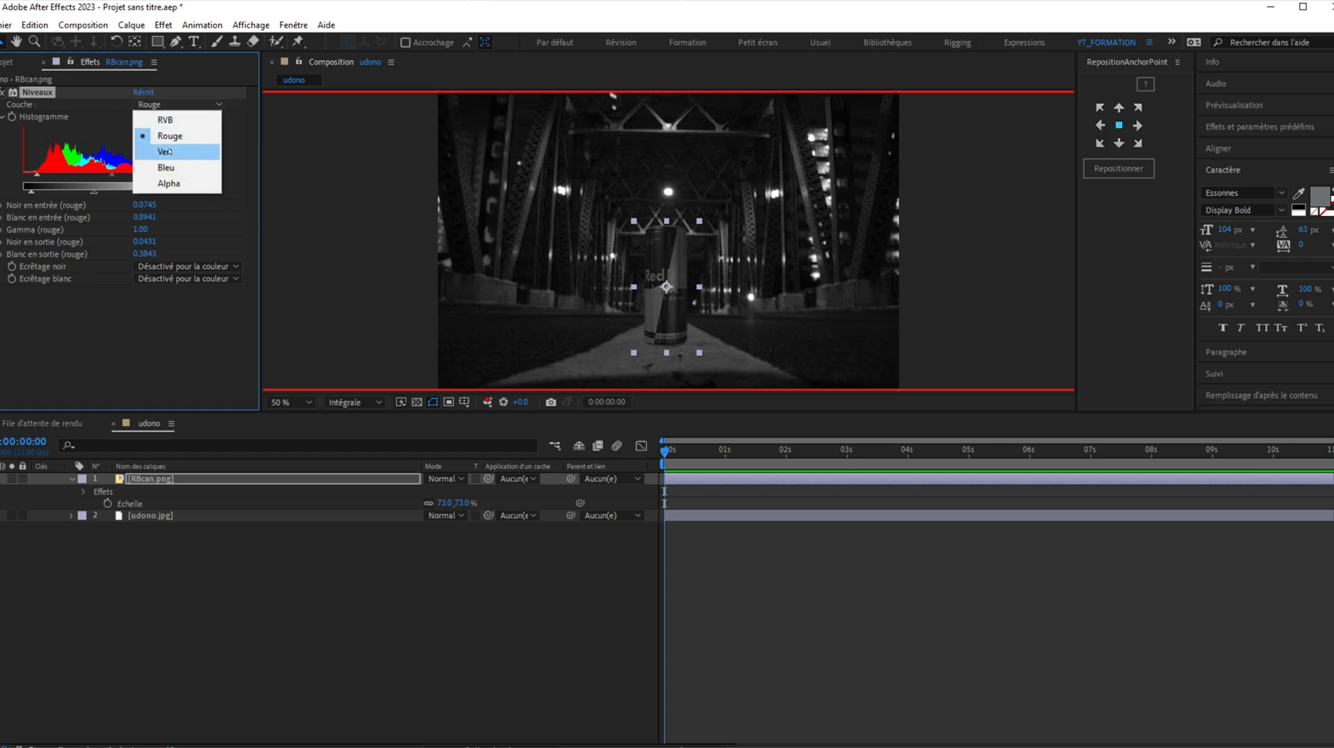
{"action": "left_click", "coordinate": [153, 152]}
{"action": "left_click", "coordinate": [486, 402]}
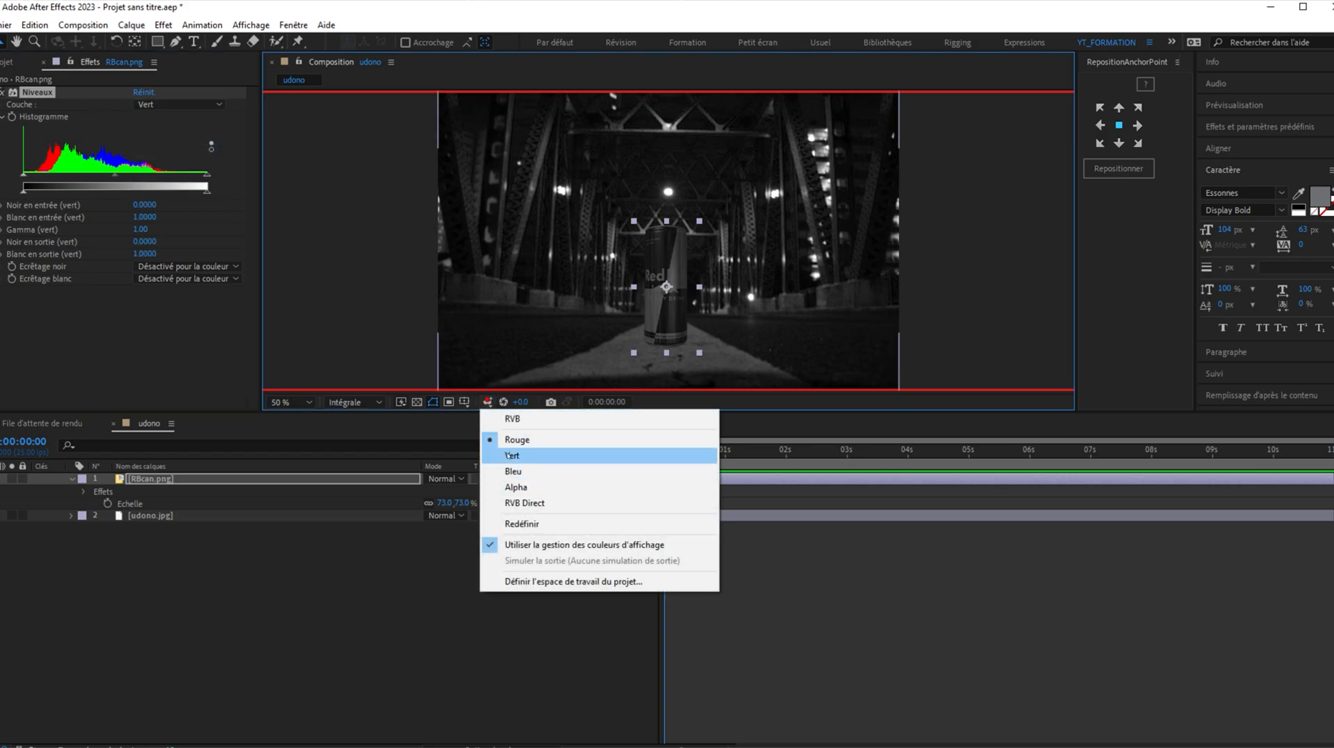
{"action": "left_click", "coordinate": [507, 456]}
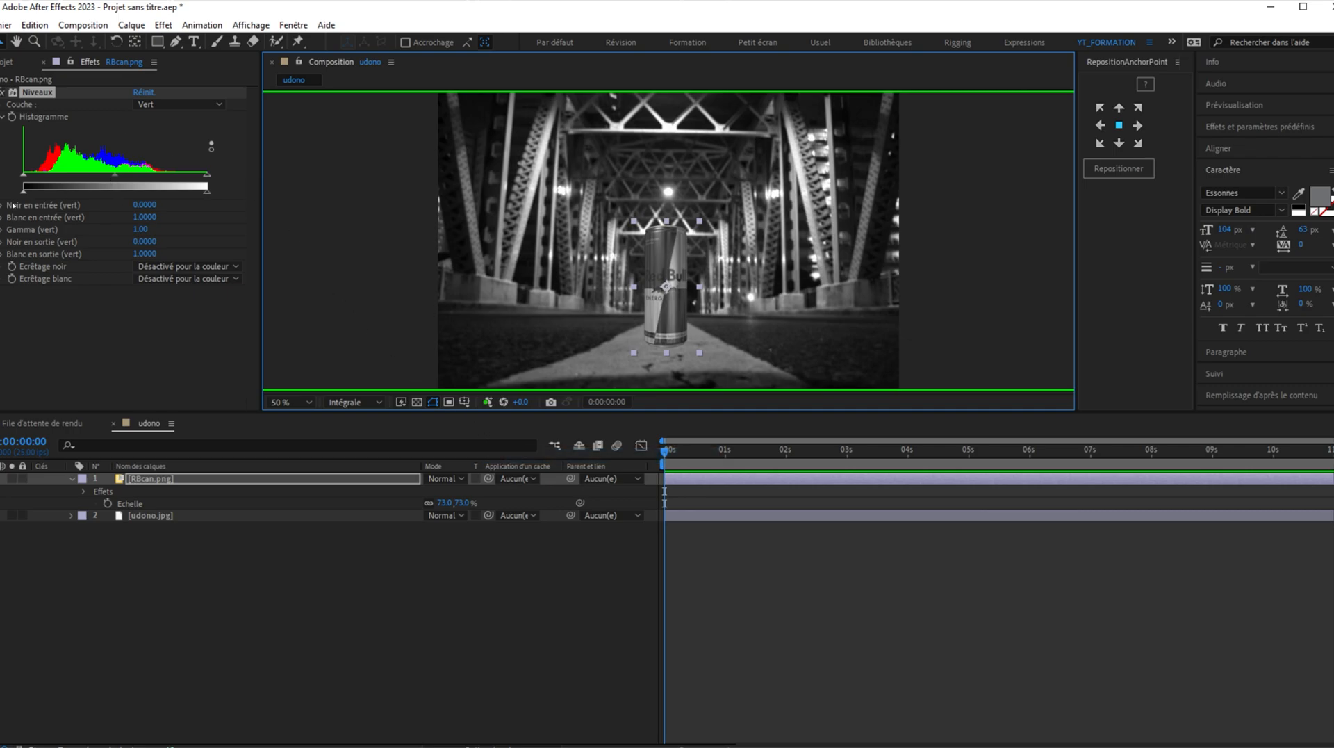
{"action": "left_click_drag", "start_coordinate": [114, 176], "coordinate": [124, 174]}
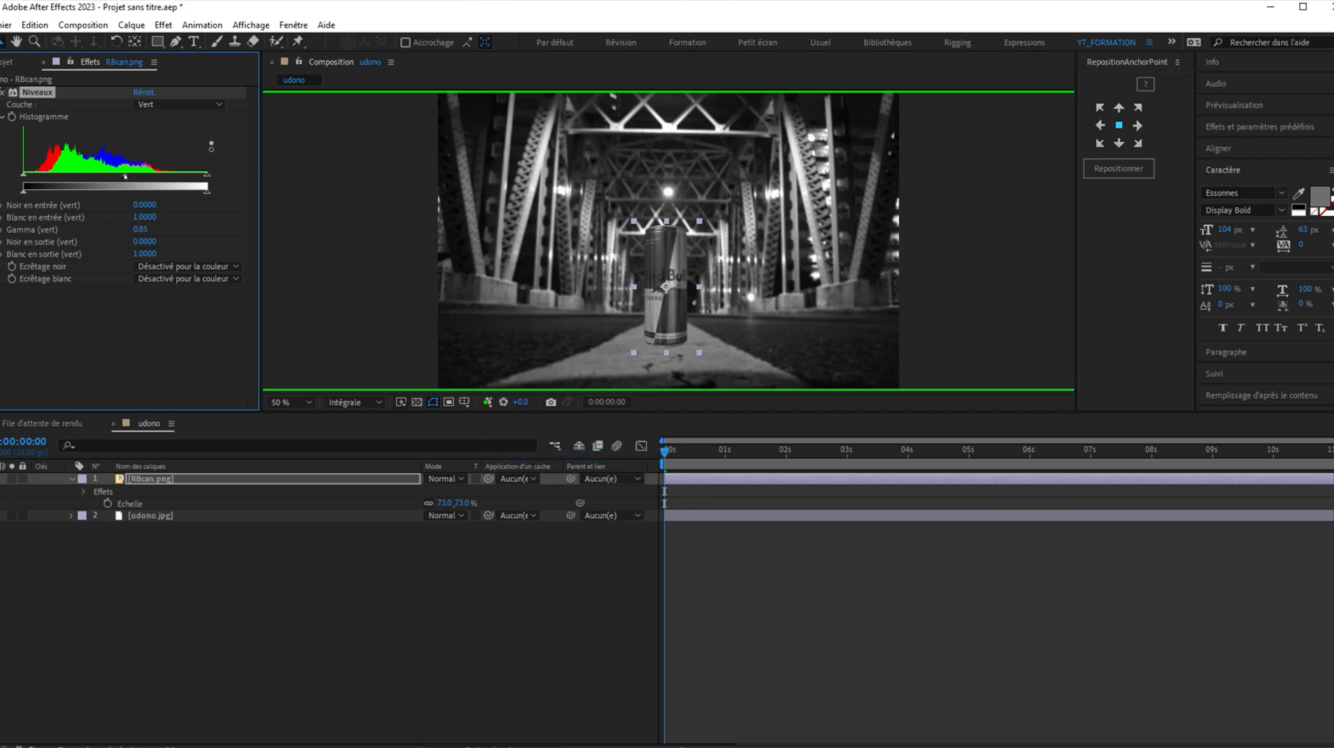
{"action": "left_click_drag", "start_coordinate": [24, 191], "coordinate": [50, 192]}
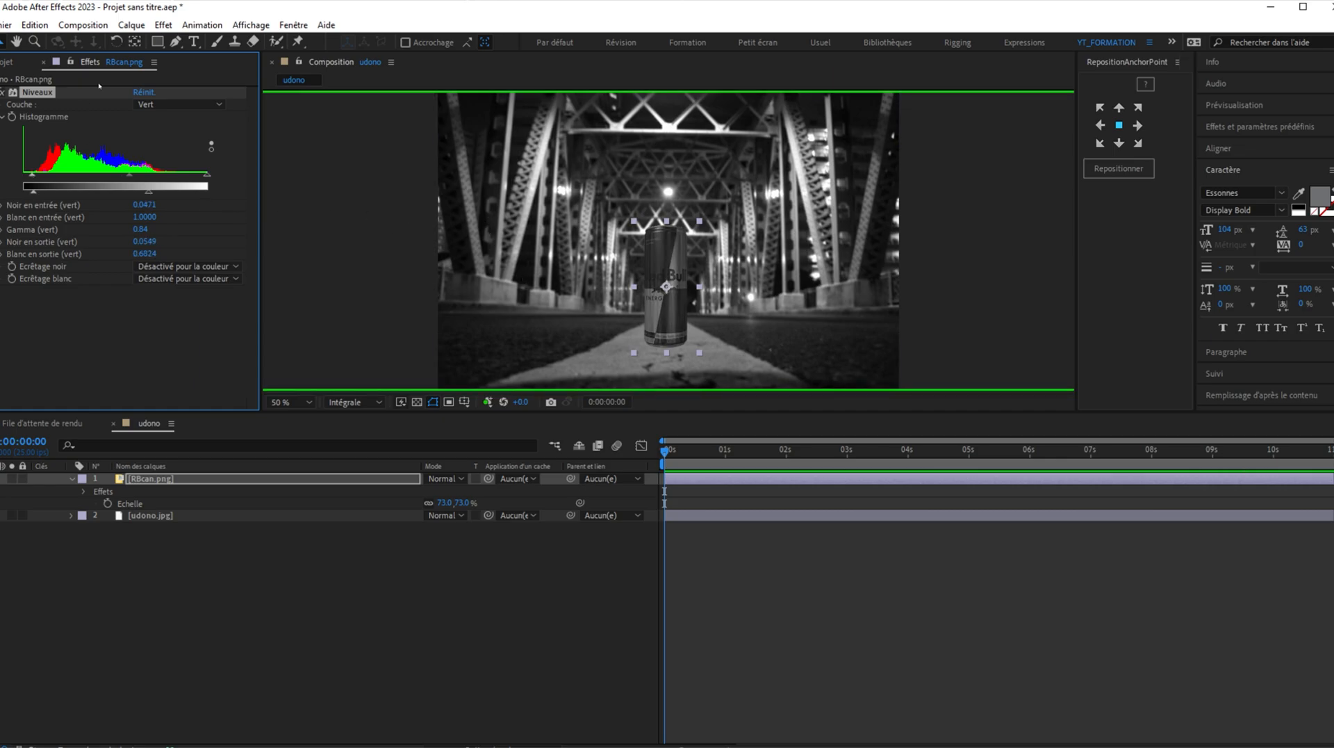
Viewing only the blue channel, set the can's Bleu levels in Niveaux to gamma 0.34 and output black 0.0235
{"action": "left_click", "coordinate": [154, 104]}
{"action": "left_click", "coordinate": [156, 167]}
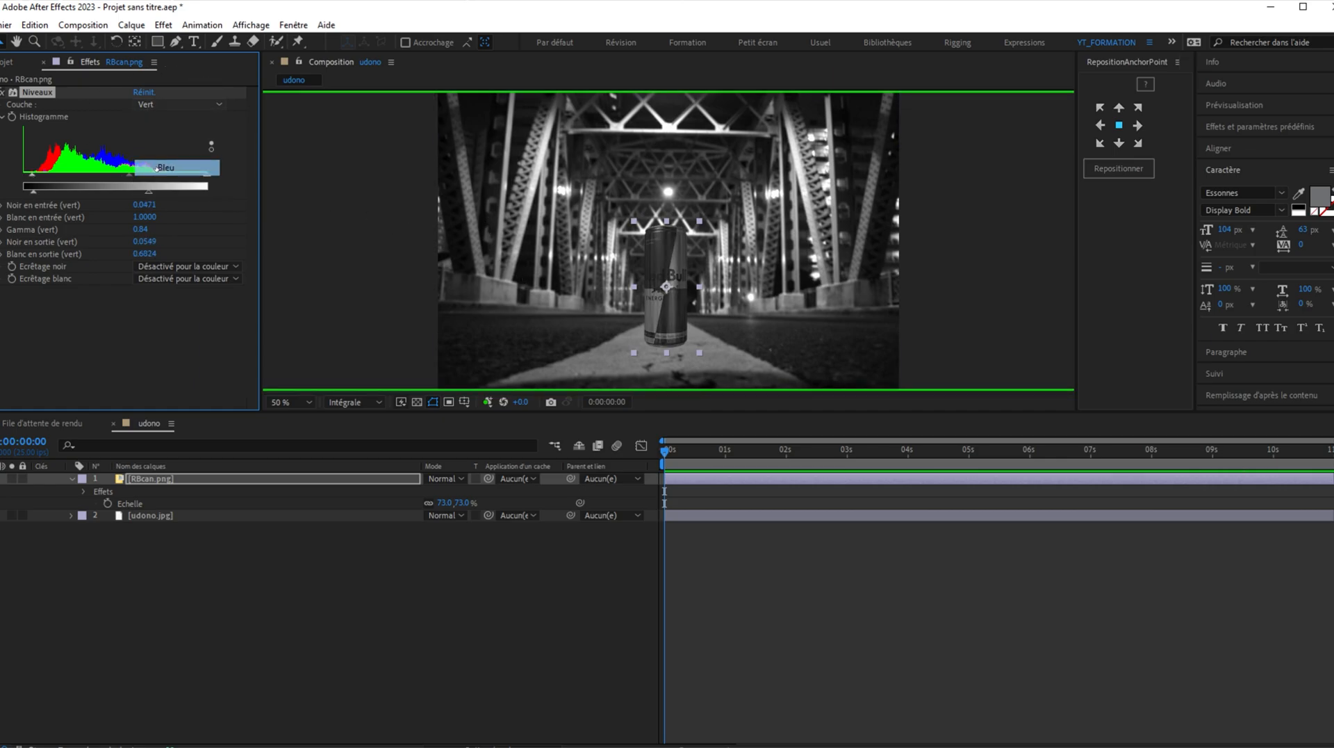
{"action": "left_click", "coordinate": [488, 401]}
{"action": "left_click", "coordinate": [514, 471]}
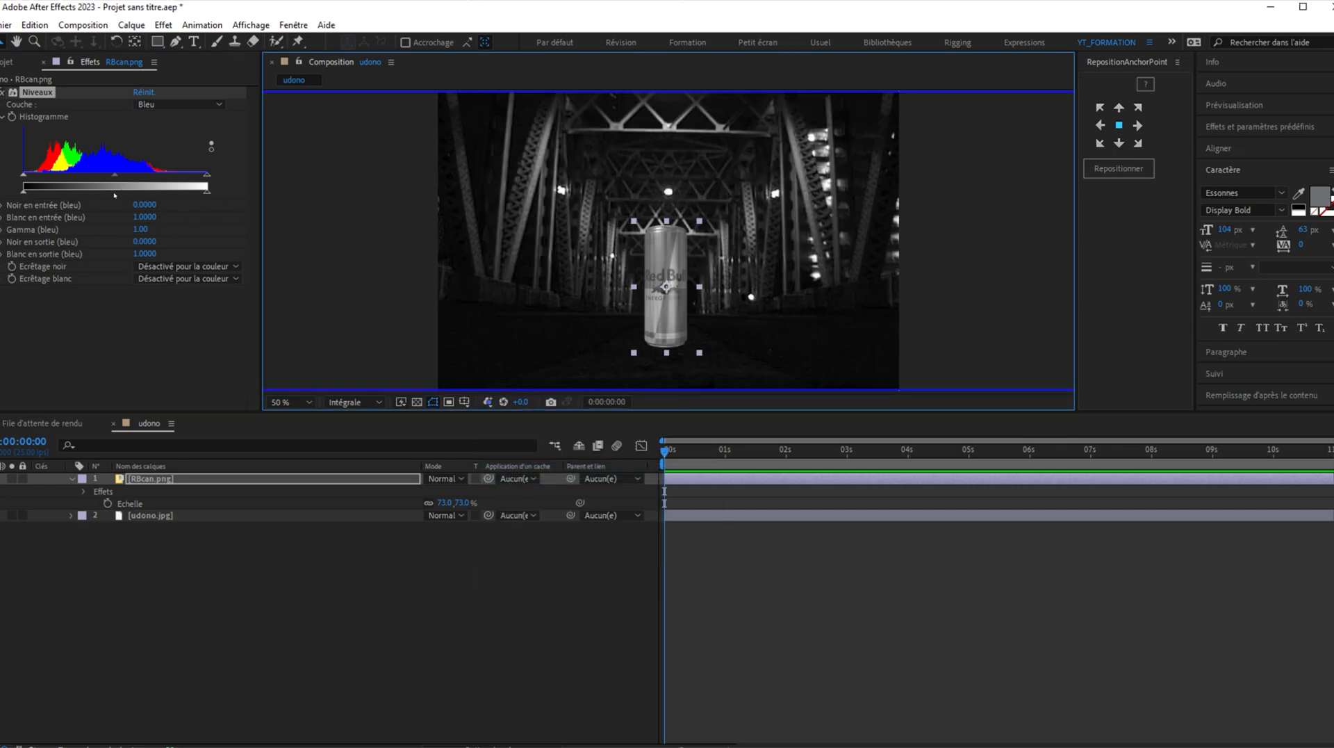
{"action": "left_click_drag", "start_coordinate": [118, 177], "coordinate": [166, 184]}
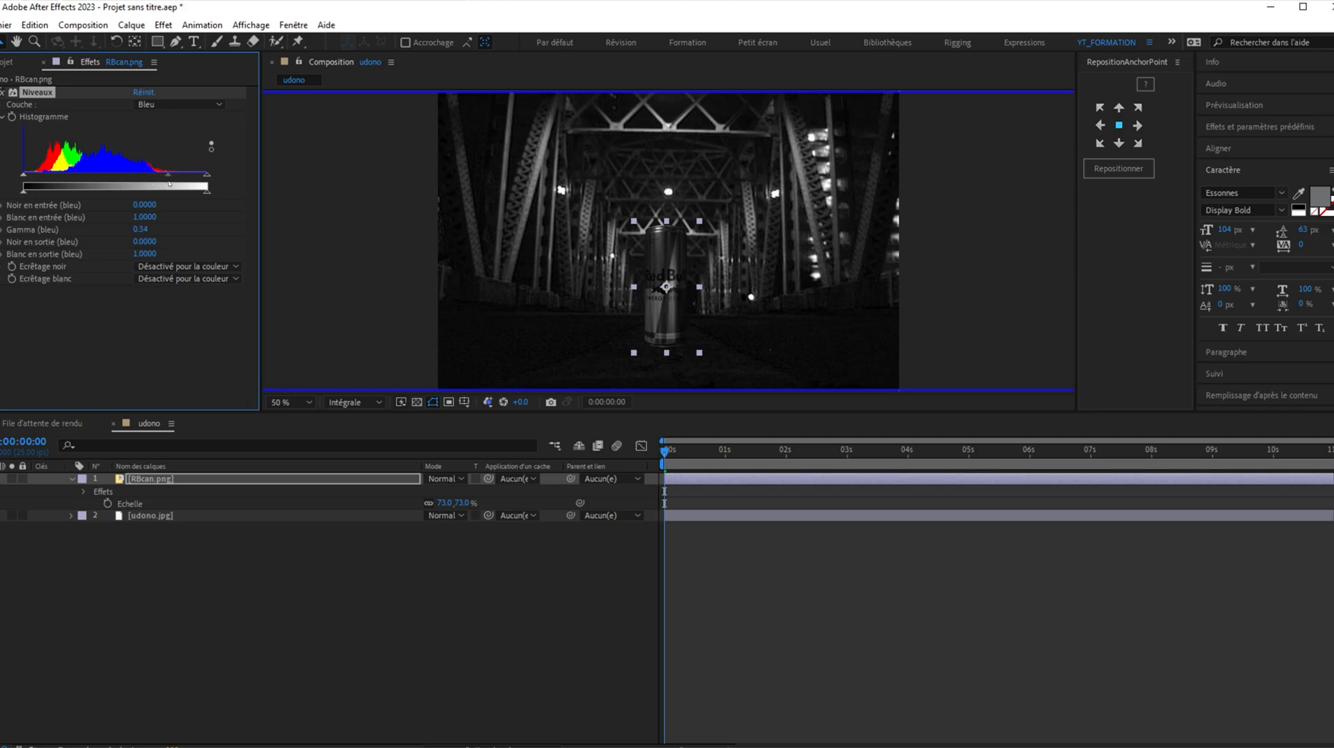
Return the viewer to full RVB colour and refine the can's blue gamma to 0.29
{"action": "left_click", "coordinate": [488, 401]}
{"action": "left_click", "coordinate": [518, 418]}
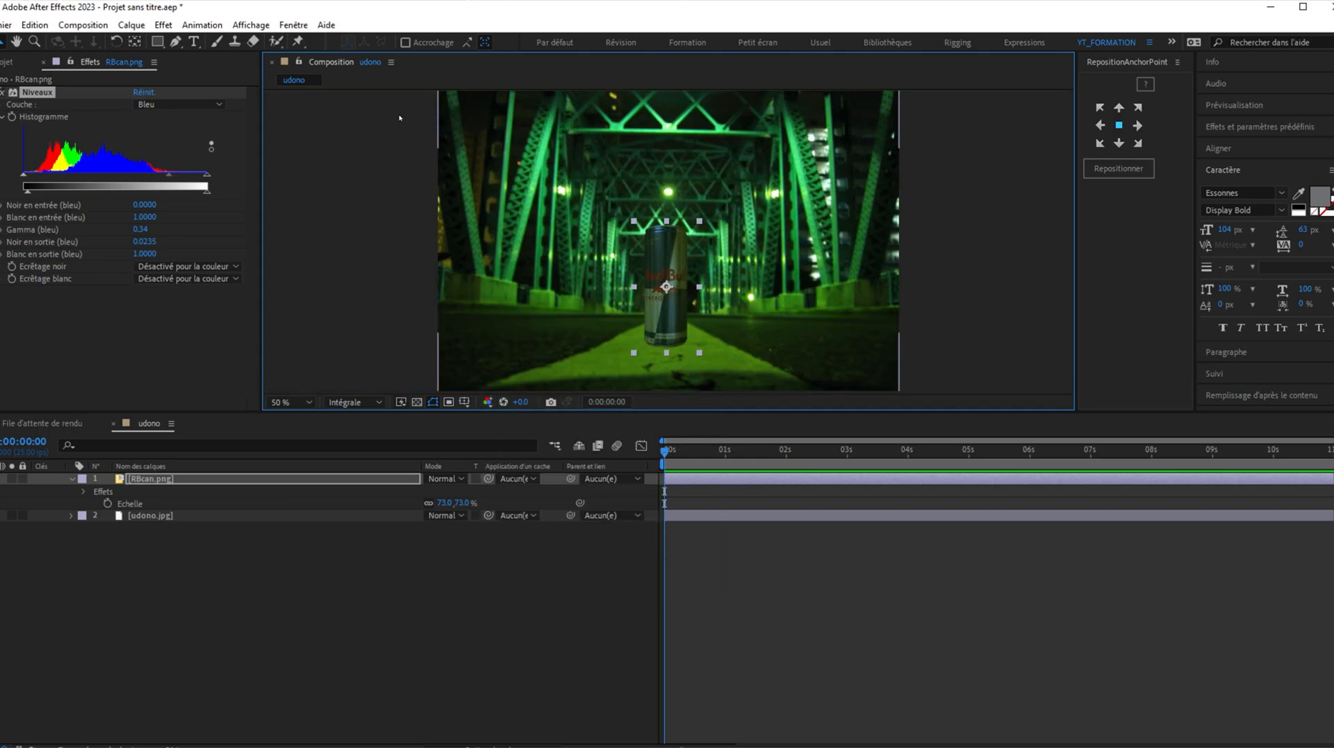
{"action": "left_click", "coordinate": [166, 178]}
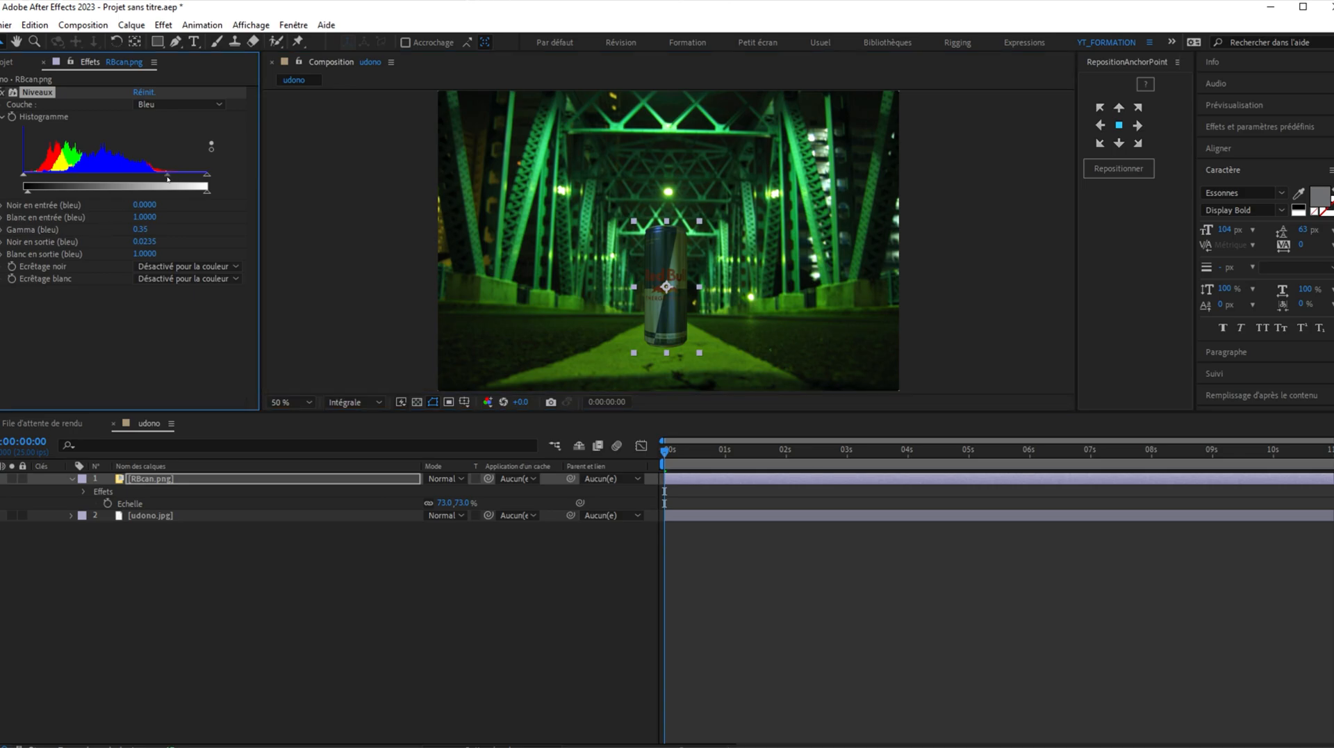
{"action": "left_click_drag", "start_coordinate": [169, 179], "coordinate": [174, 181]}
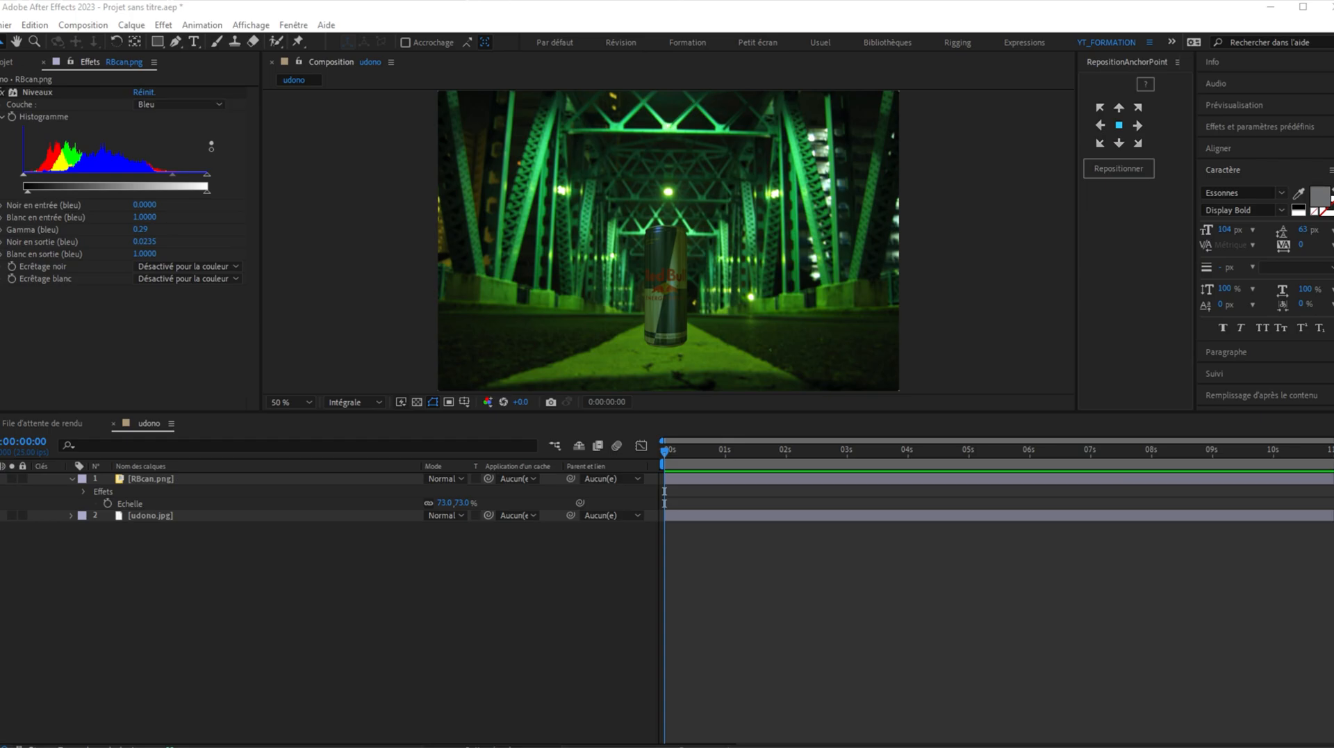
Create a new composition from the peschiera.jpg footage in the project
{"action": "left_click", "coordinate": [6, 62]}
{"action": "left_click", "coordinate": [94, 351]}
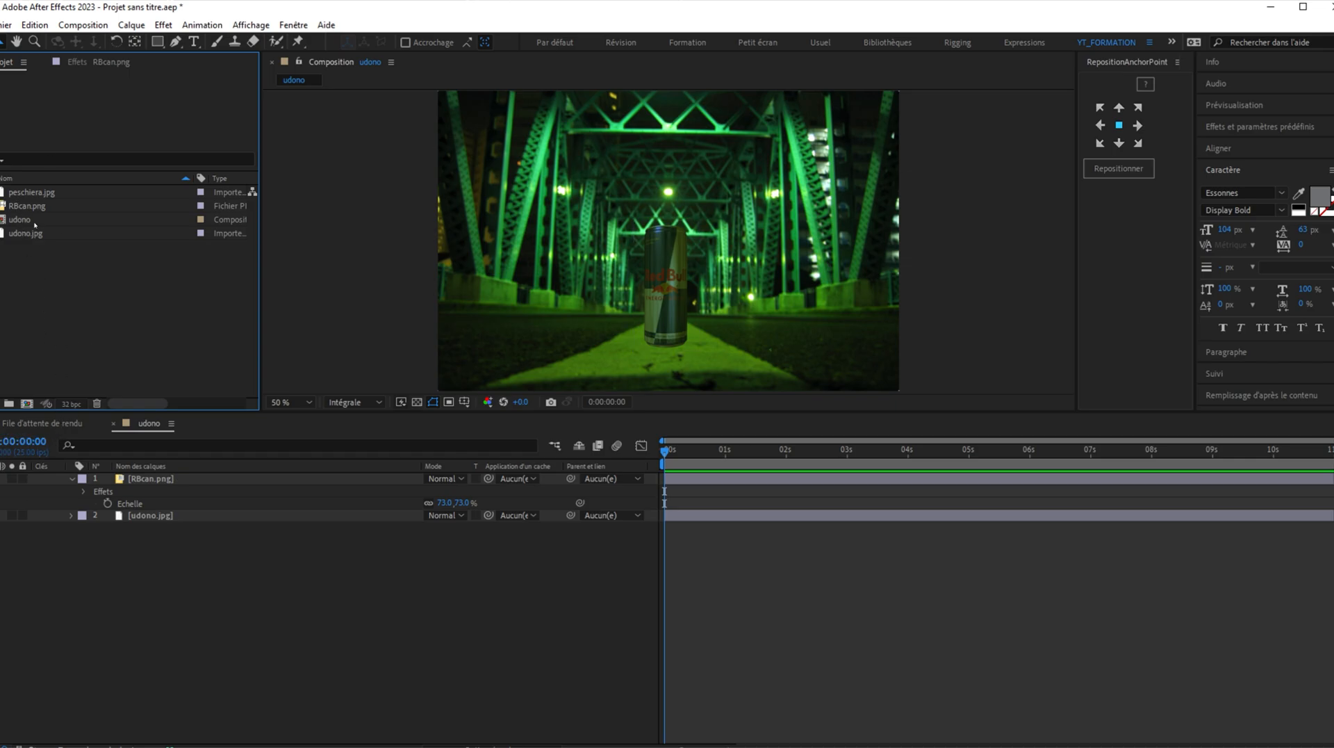
{"action": "left_click", "coordinate": [22, 196]}
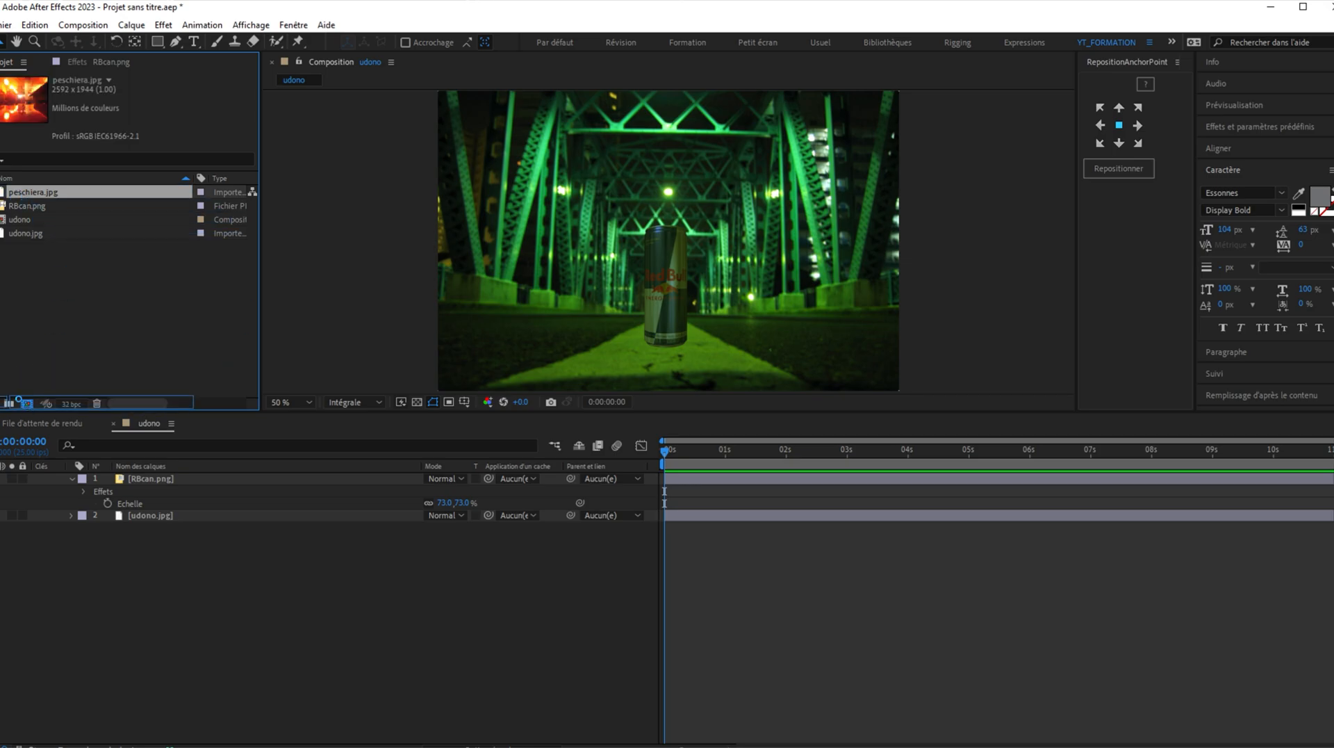
{"action": "left_click", "coordinate": [27, 405]}
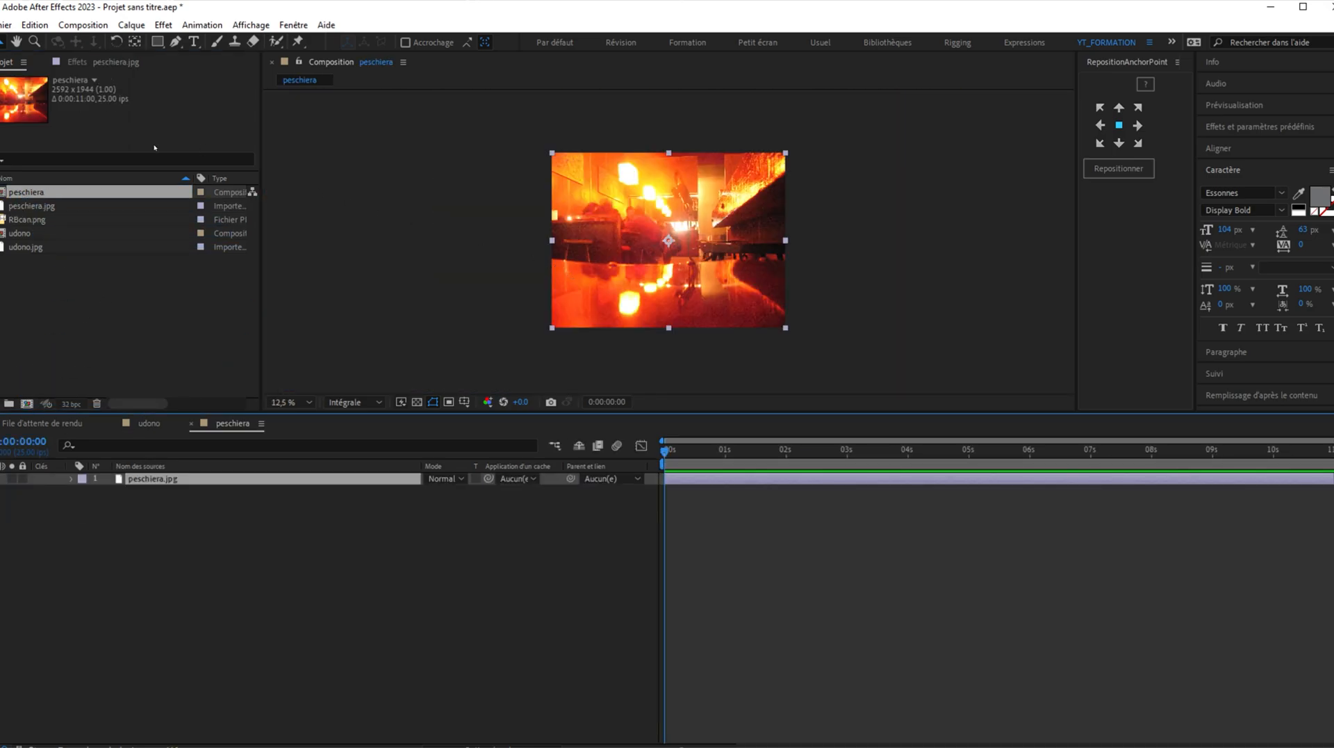
Add RBcan.png above peschiera.jpg in the peschiera composition and position the can on the reflective table, right of the image centre
{"action": "left_click", "coordinate": [56, 366]}
{"action": "left_click_drag", "start_coordinate": [18, 218], "coordinate": [185, 467]}
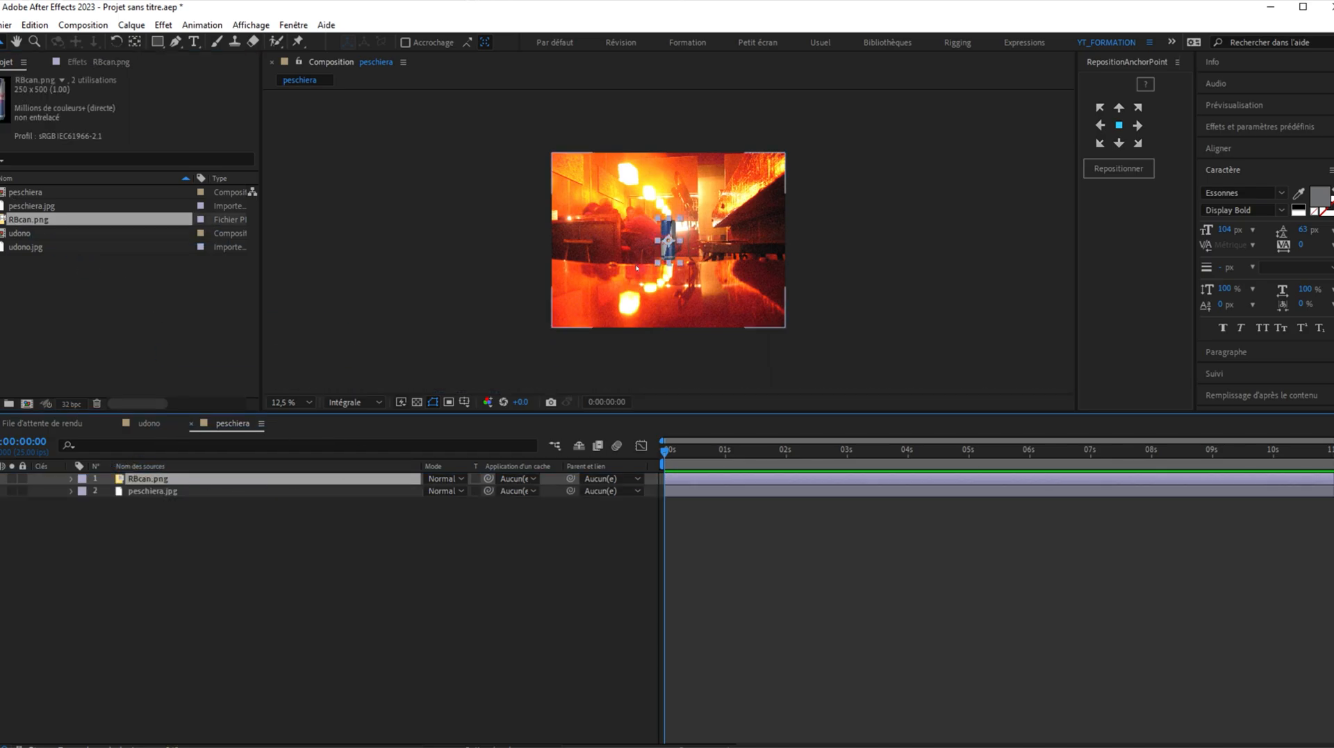
{"action": "left_click_drag", "start_coordinate": [670, 250], "coordinate": [707, 234]}
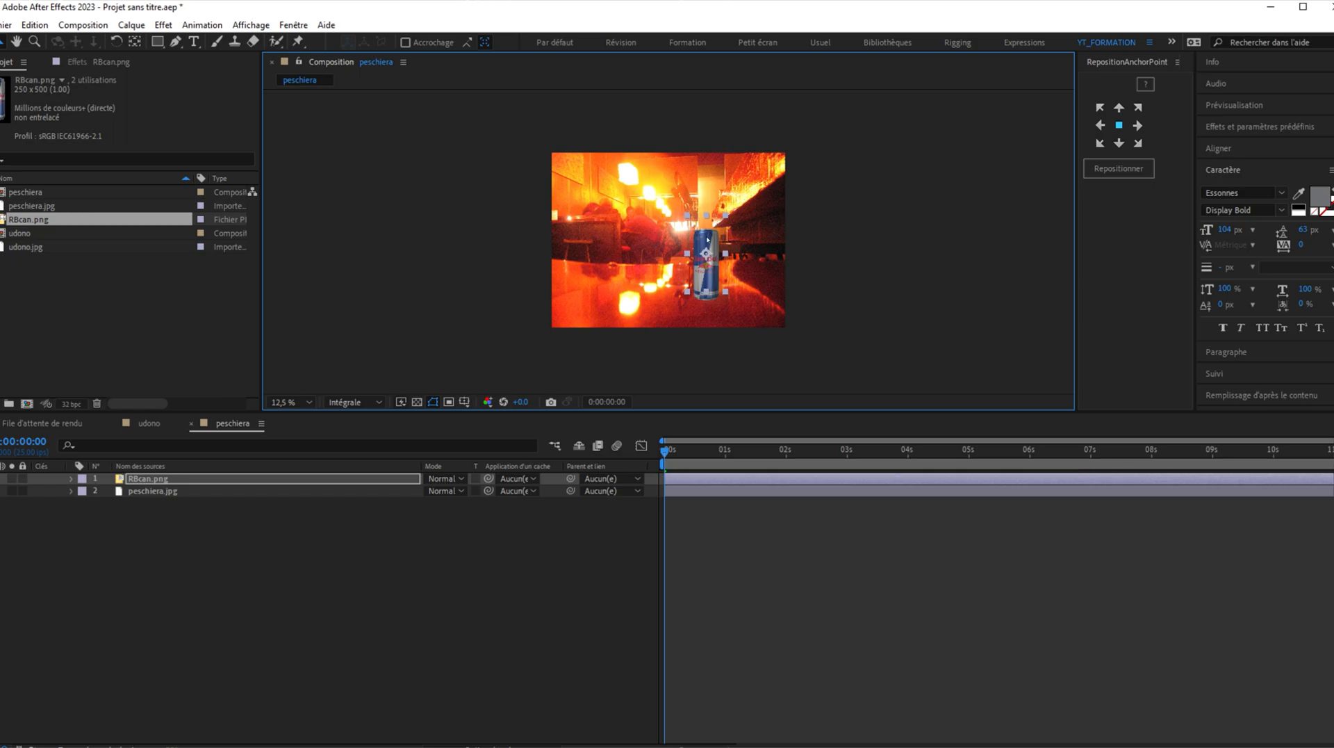
{"action": "scroll", "coordinate": [754, 264], "scroll_direction": "up", "scroll_amount": 2}
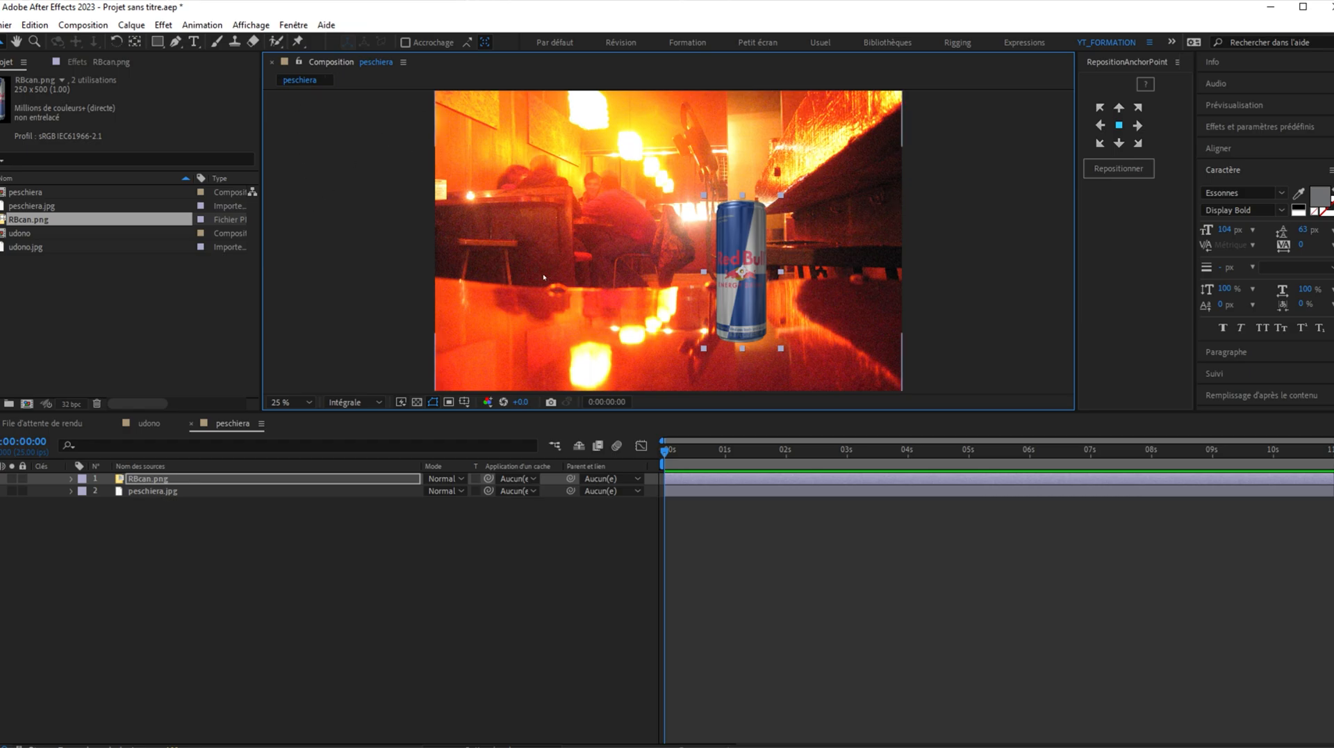
{"action": "left_click", "coordinate": [184, 567]}
{"action": "scroll", "coordinate": [384, 360], "scroll_direction": "down", "scroll_amount": 1}
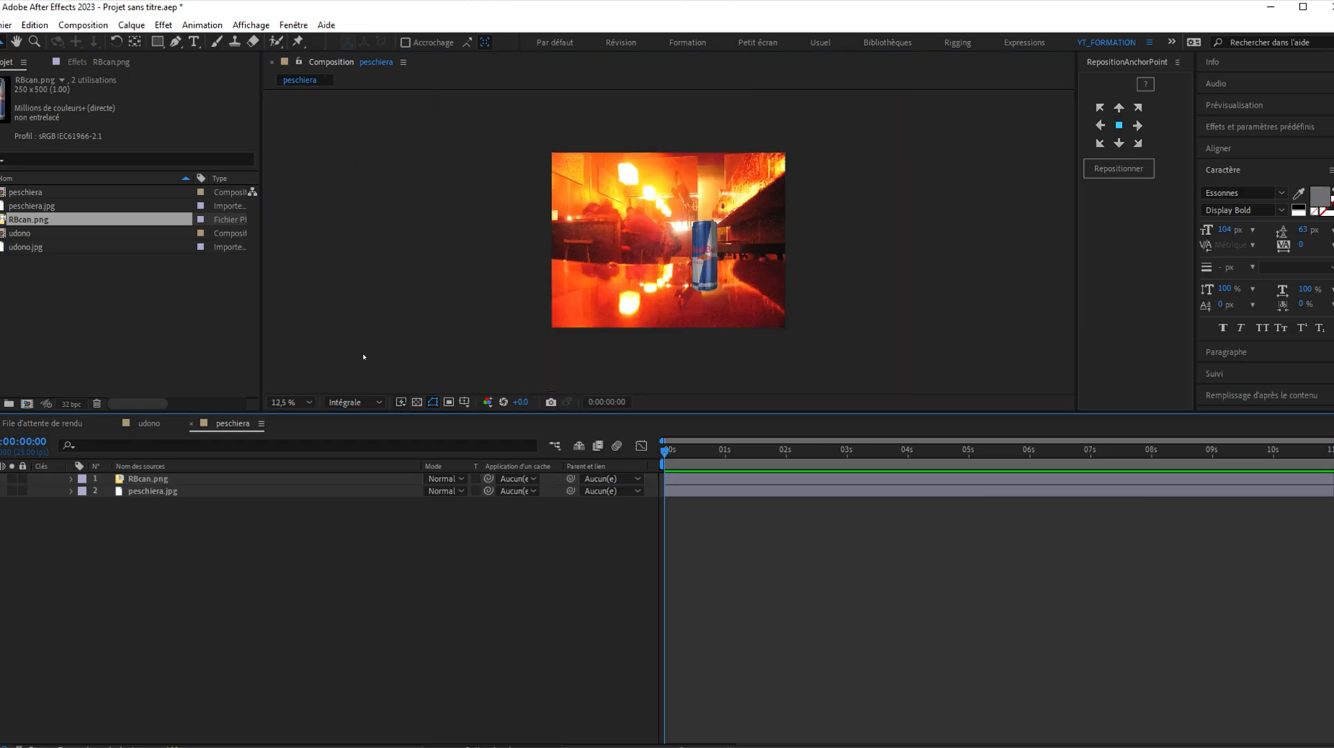
Apply the Niveaux effect to the RBcan.png layer in the peschiera composition and show its effect controls
{"action": "left_click", "coordinate": [143, 479]}
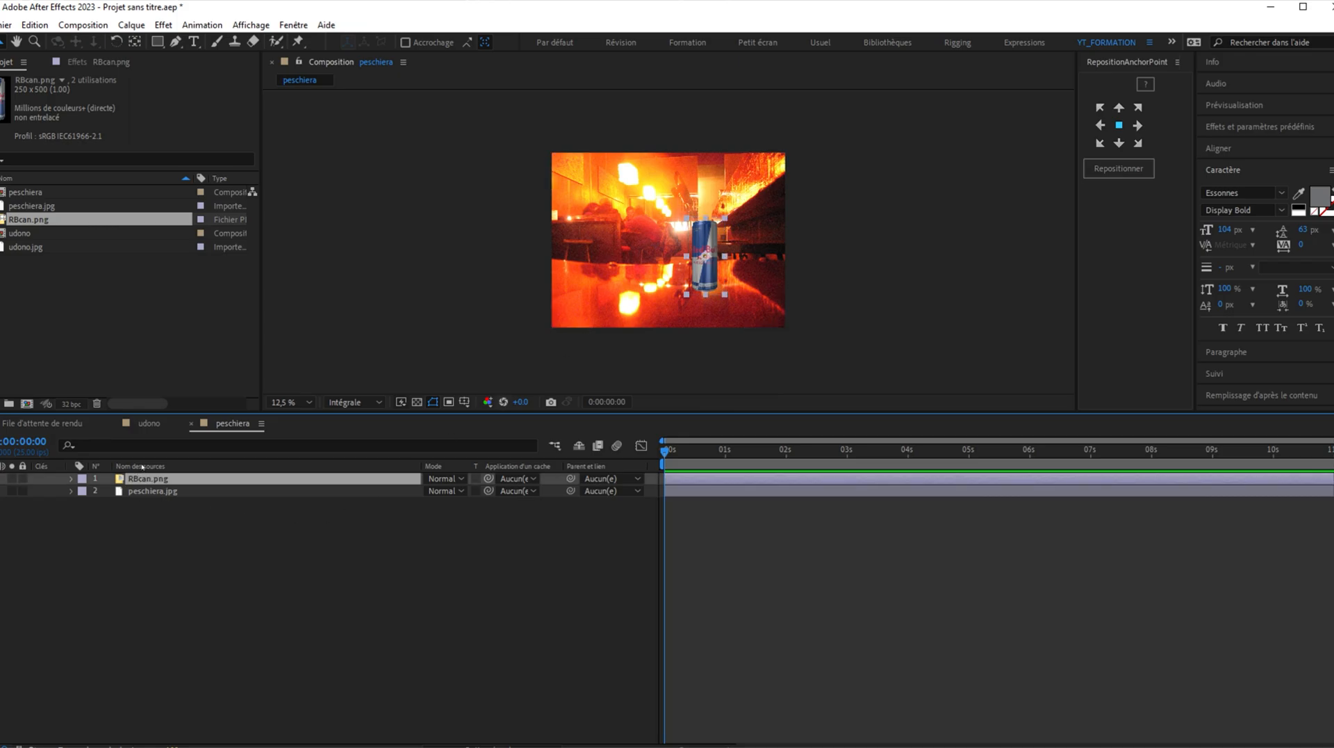
{"action": "key", "text": "ctrl+space"}
{"action": "type", "text": "niveau"}
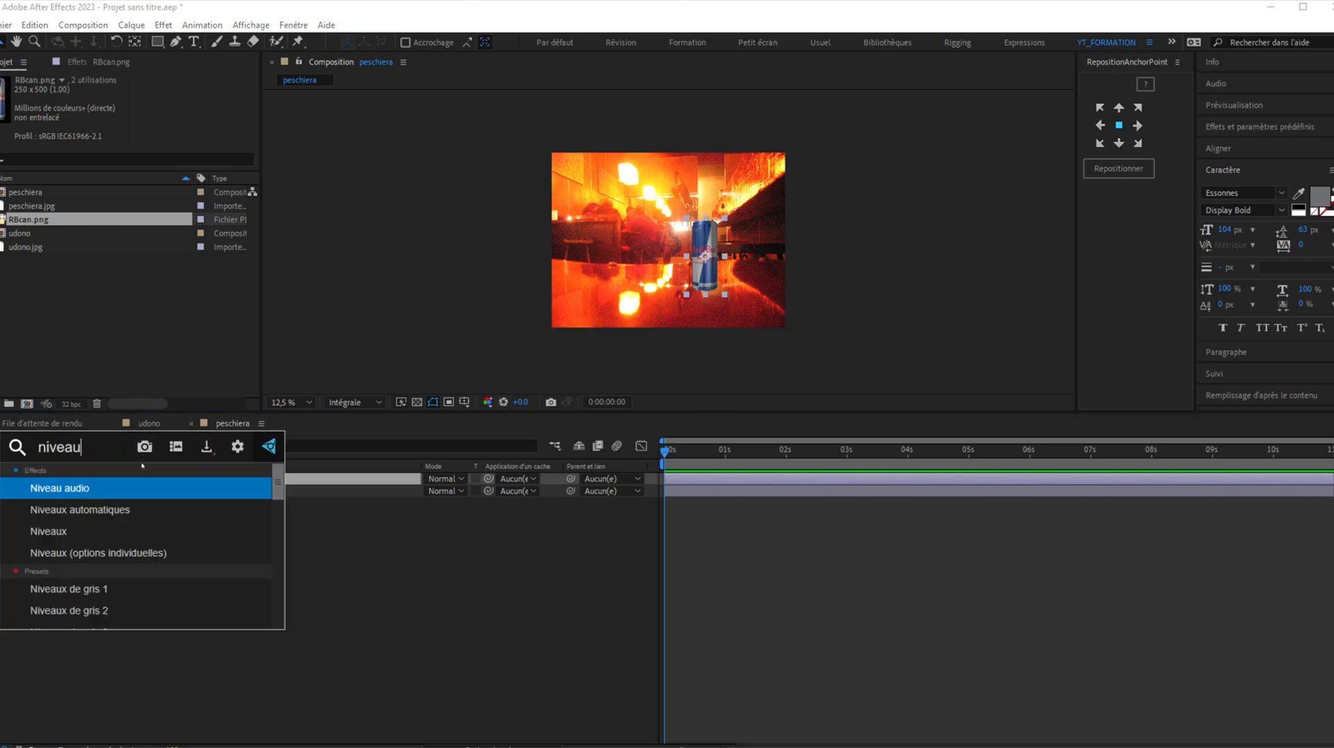
{"action": "key", "text": "Down"}
{"action": "key", "text": "Down"}
{"action": "key", "text": "Return"}
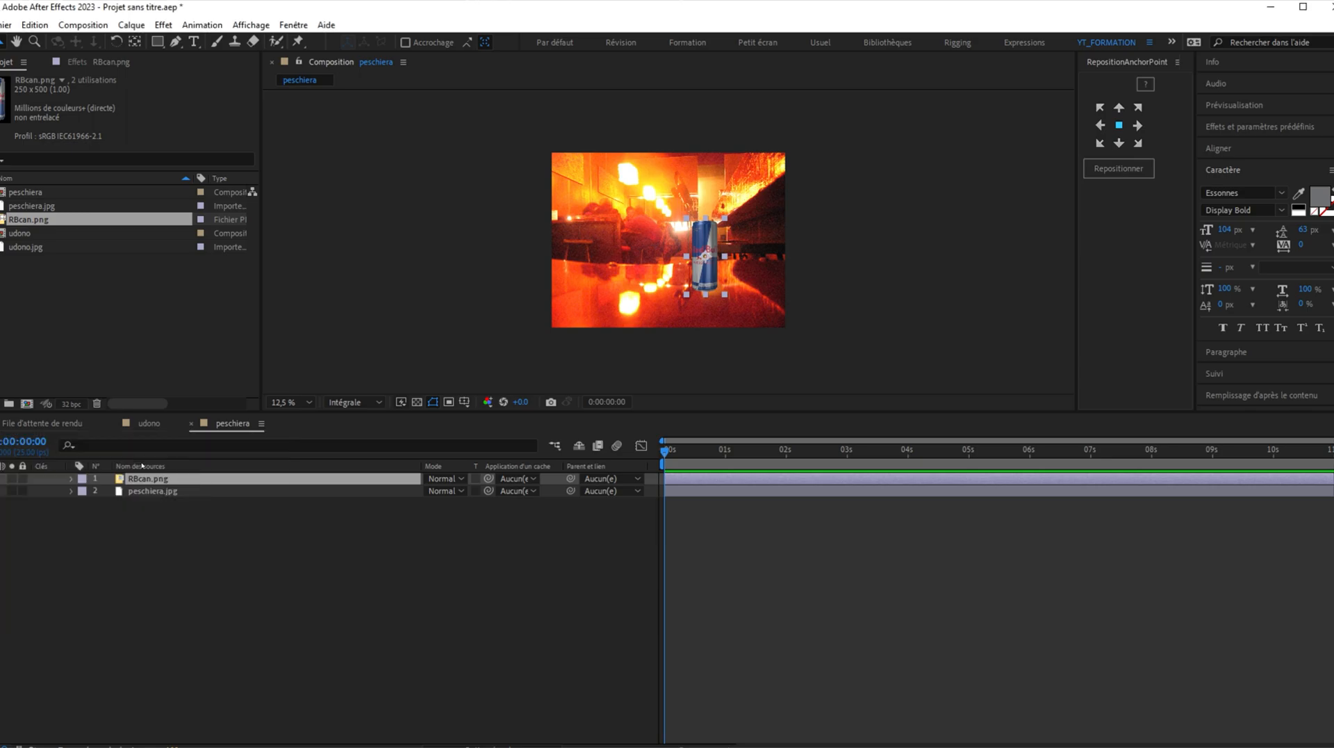
{"action": "left_click", "coordinate": [92, 61]}
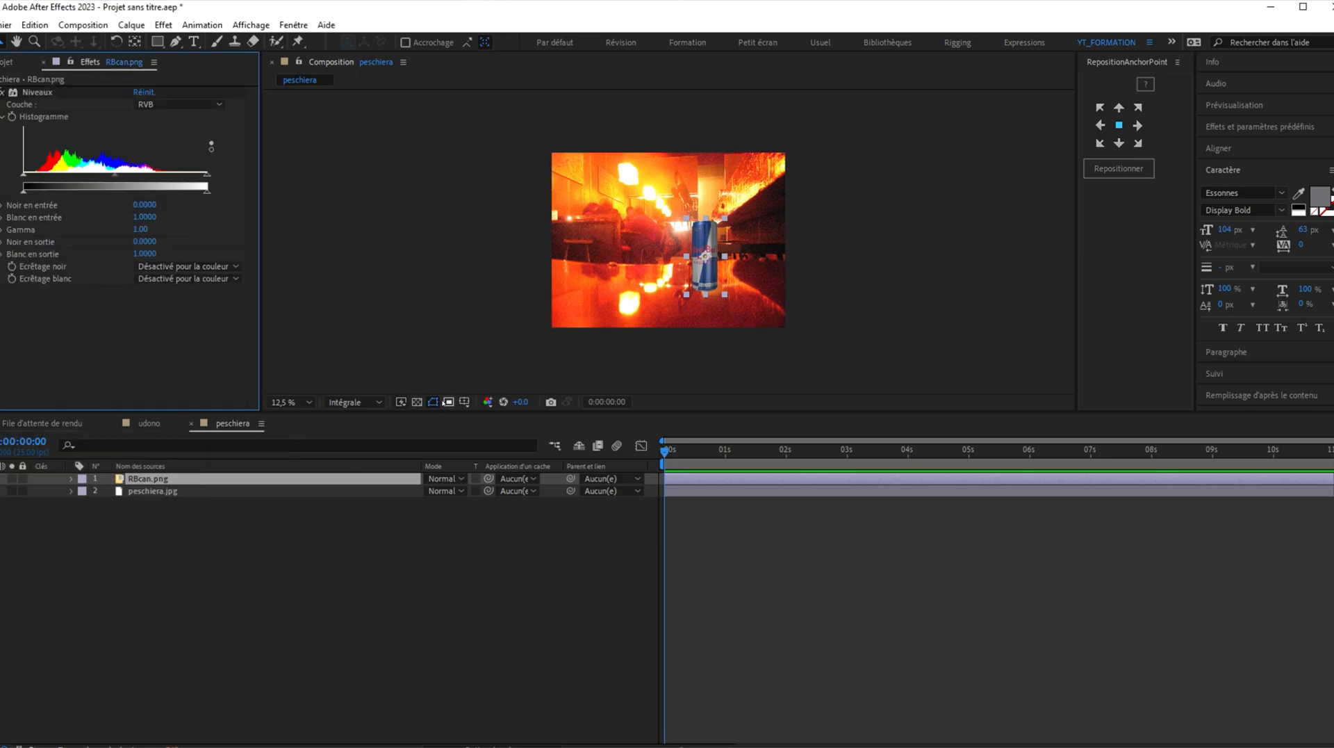
Viewing the red channel, set the can's Rouge levels to input white 0.5176, output black 0.2549 and output white 1.0000
{"action": "key", "text": "alt+1"}
{"action": "scroll", "coordinate": [442, 348], "scroll_direction": "up", "scroll_amount": 1}
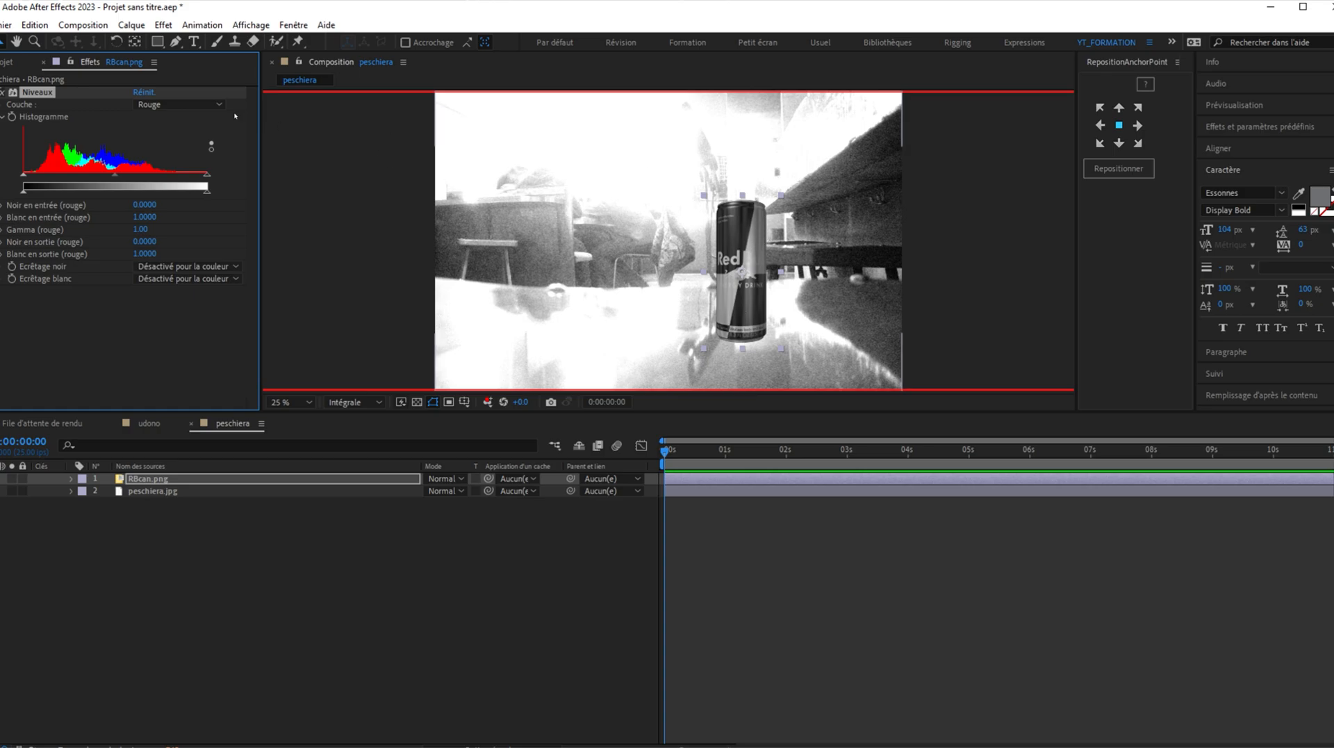
{"action": "left_click_drag", "start_coordinate": [207, 173], "coordinate": [119, 170]}
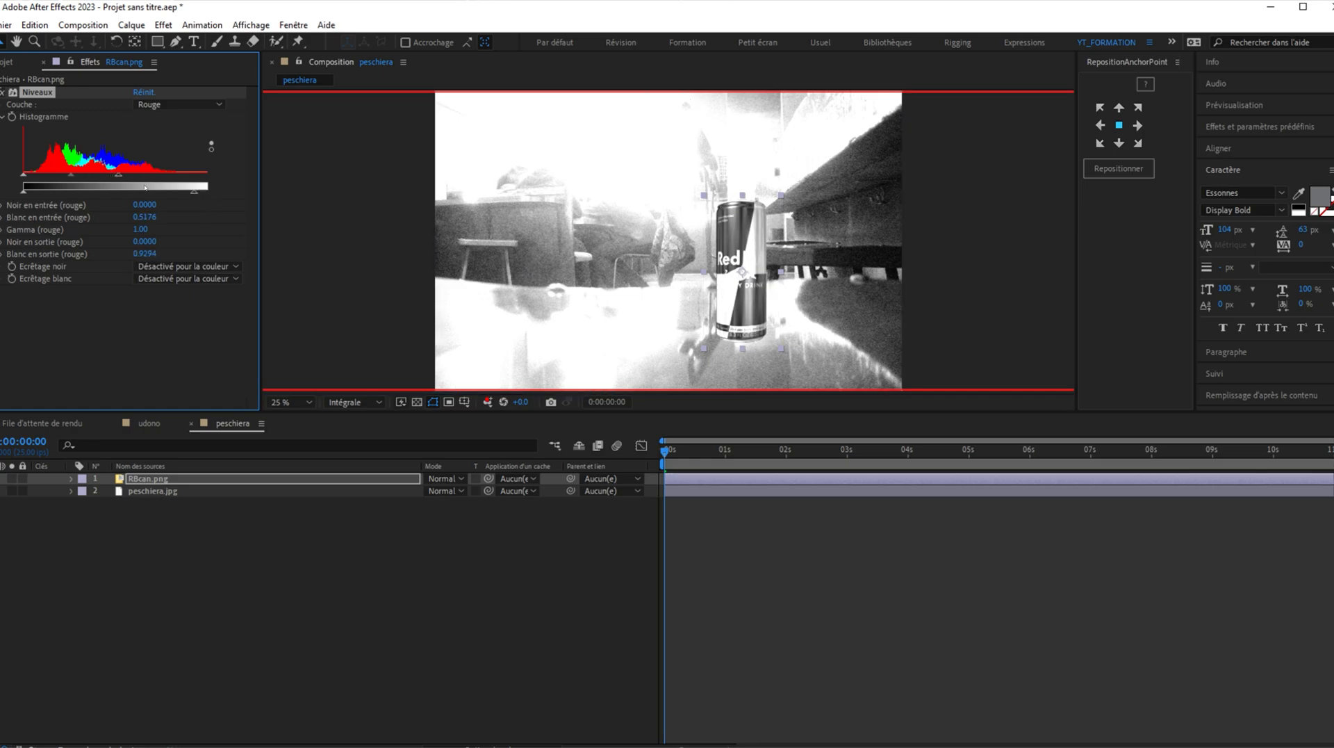
{"action": "left_click_drag", "start_coordinate": [207, 188], "coordinate": [239, 180]}
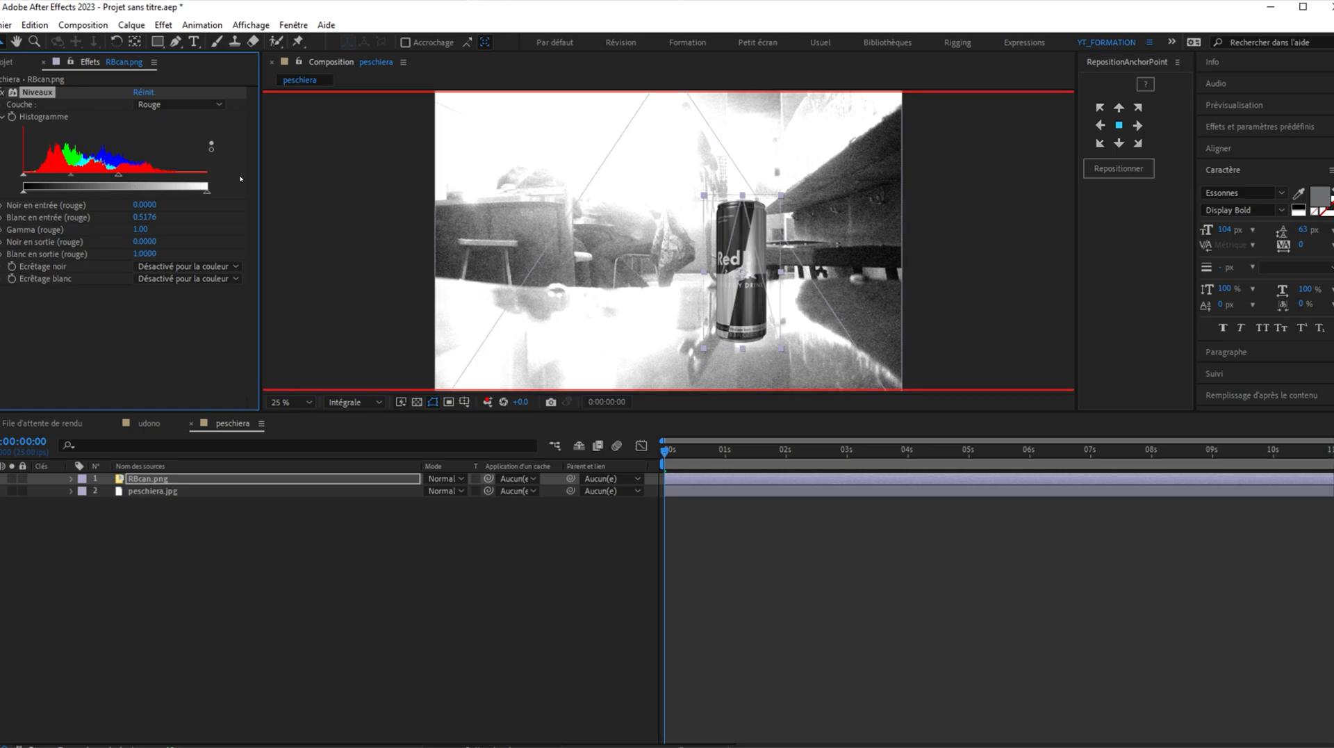
{"action": "left_click_drag", "start_coordinate": [32, 192], "coordinate": [70, 193]}
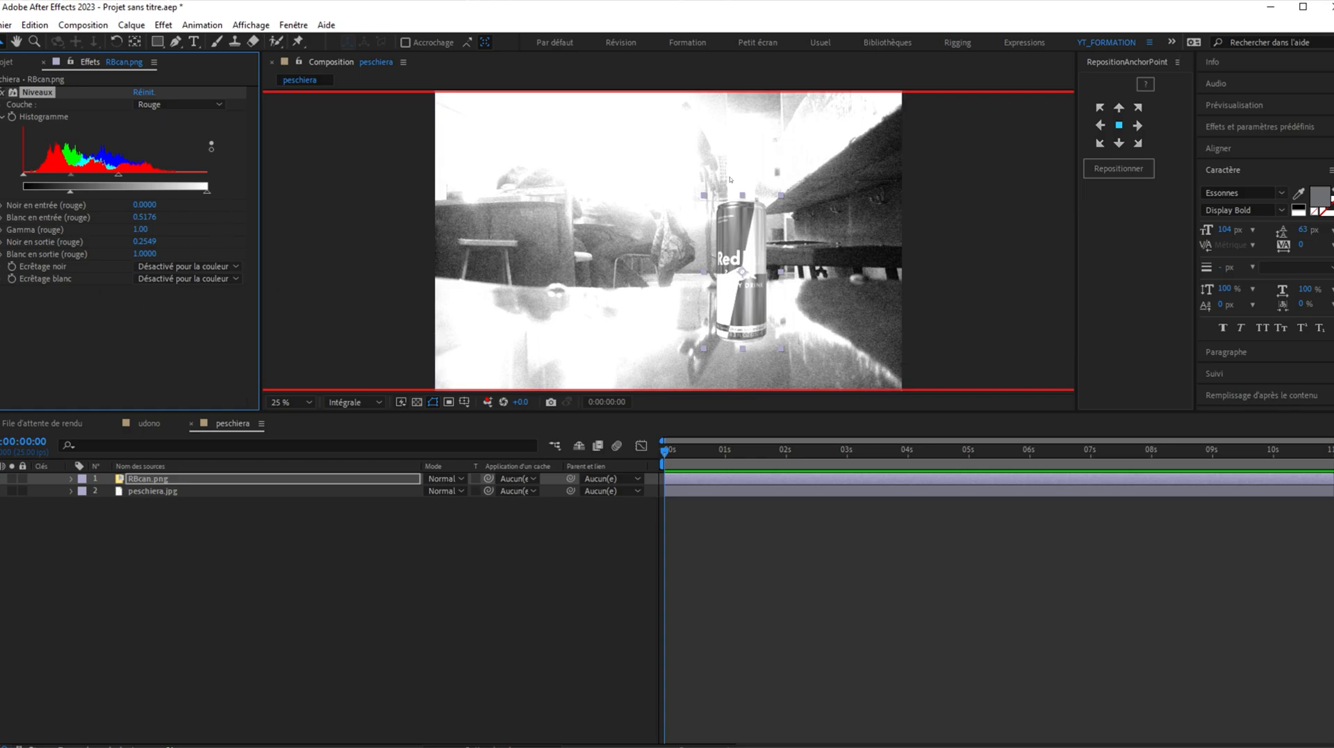
Viewing the green channel, set the can's Vert levels to gamma 0.71 and output black 0.0392
{"action": "key", "text": "comma"}
{"action": "key", "text": "period"}
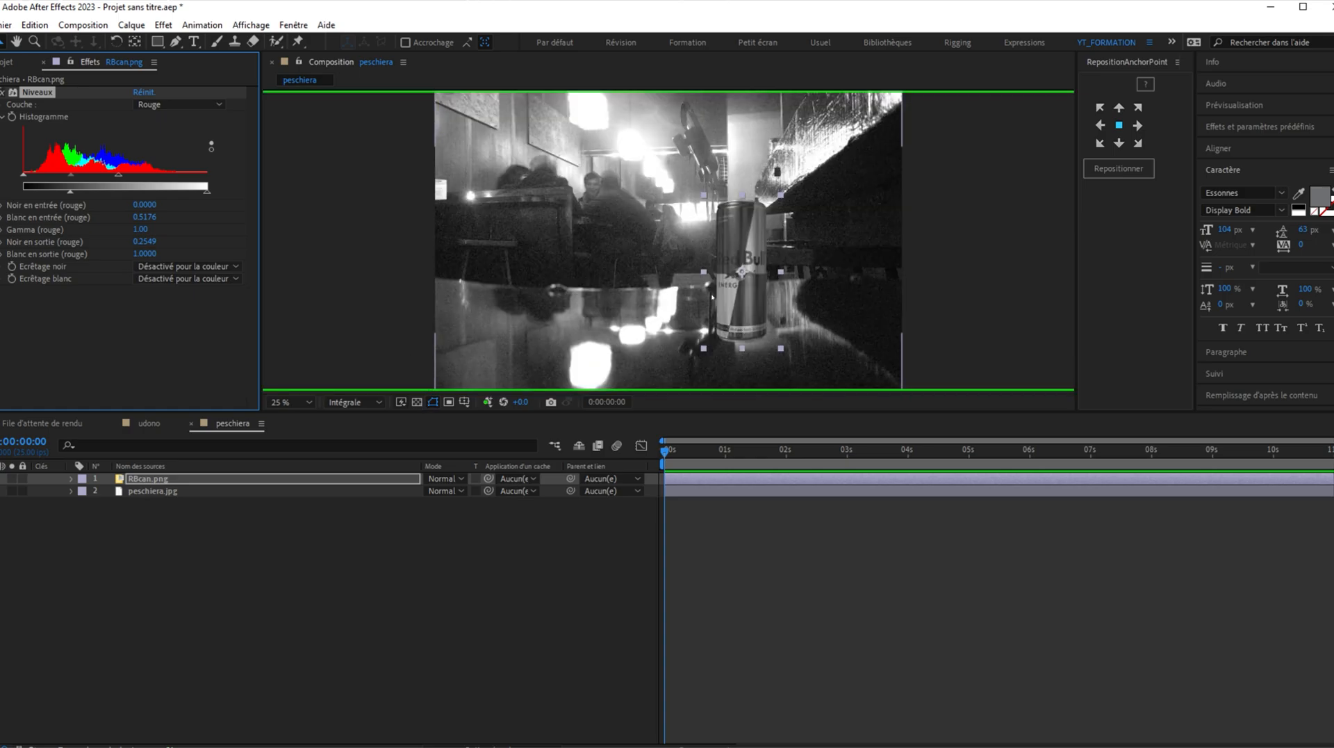
{"action": "left_click", "coordinate": [179, 104]}
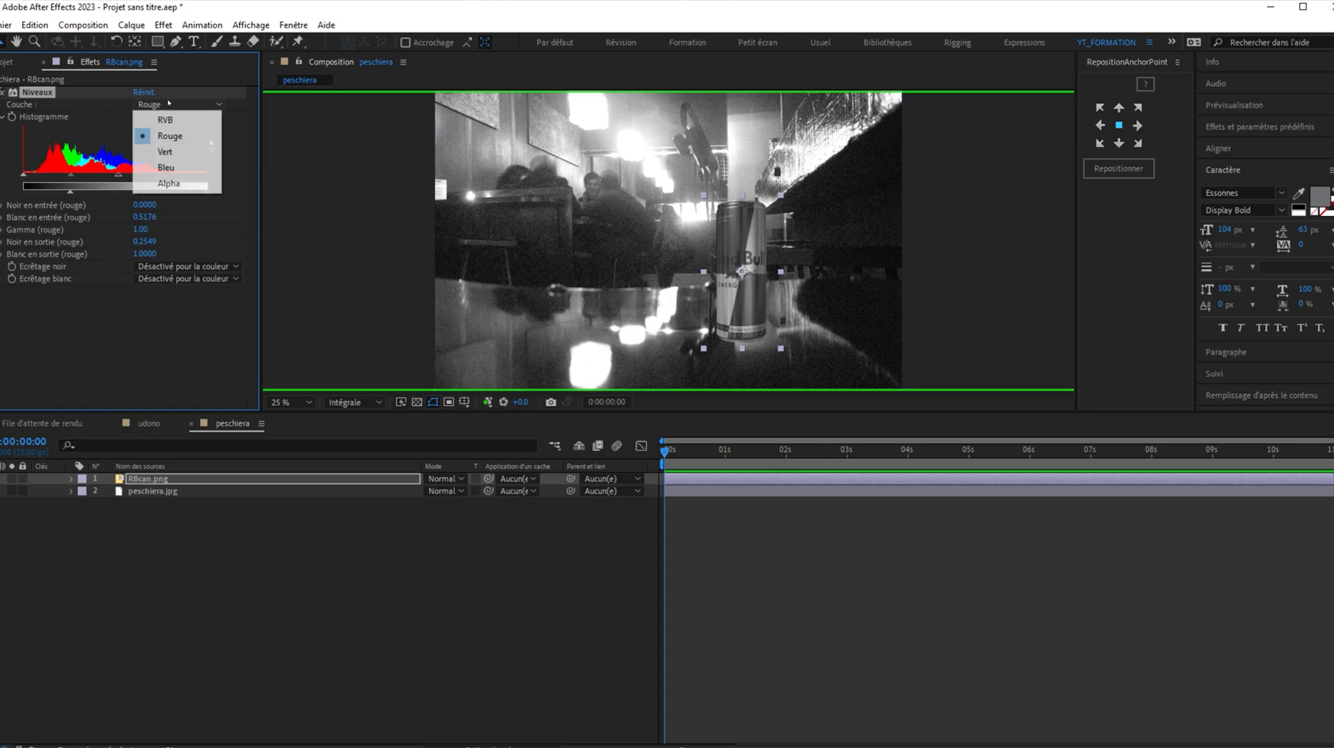
{"action": "left_click", "coordinate": [163, 151]}
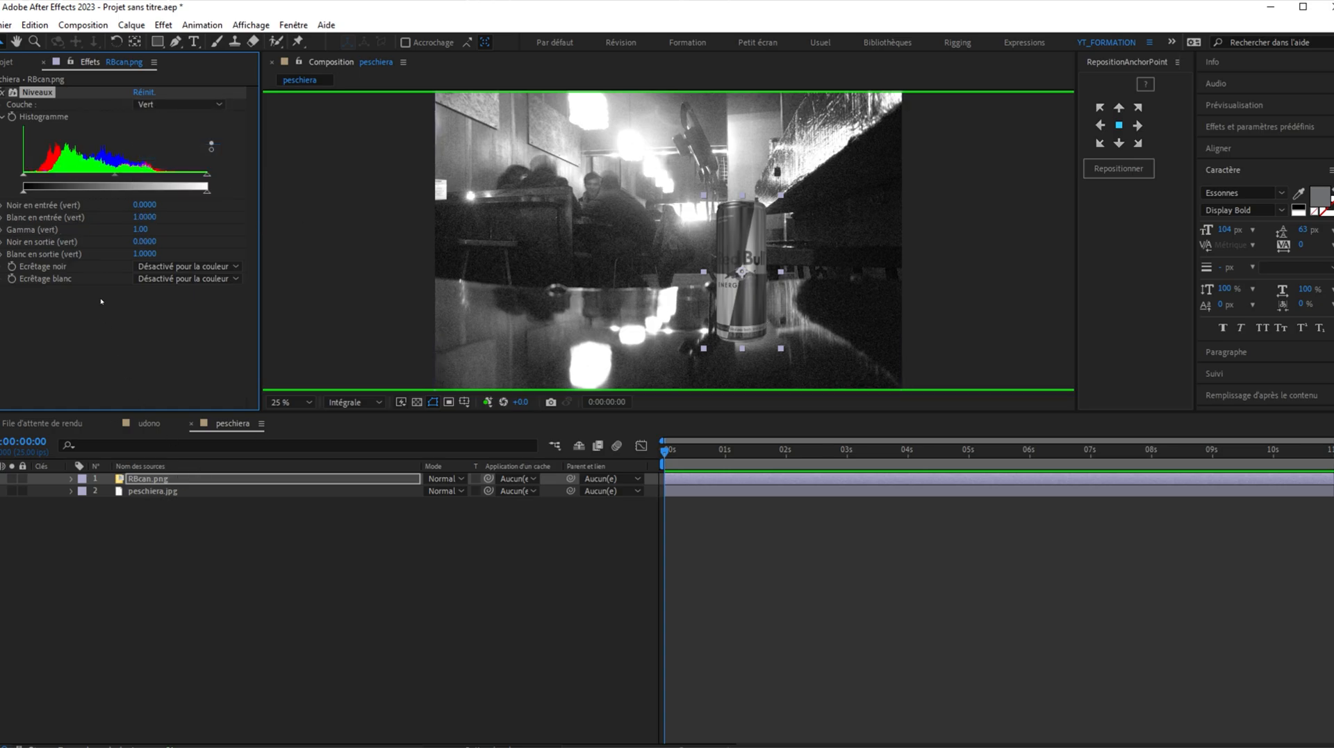
{"action": "left_click_drag", "start_coordinate": [116, 175], "coordinate": [136, 174]}
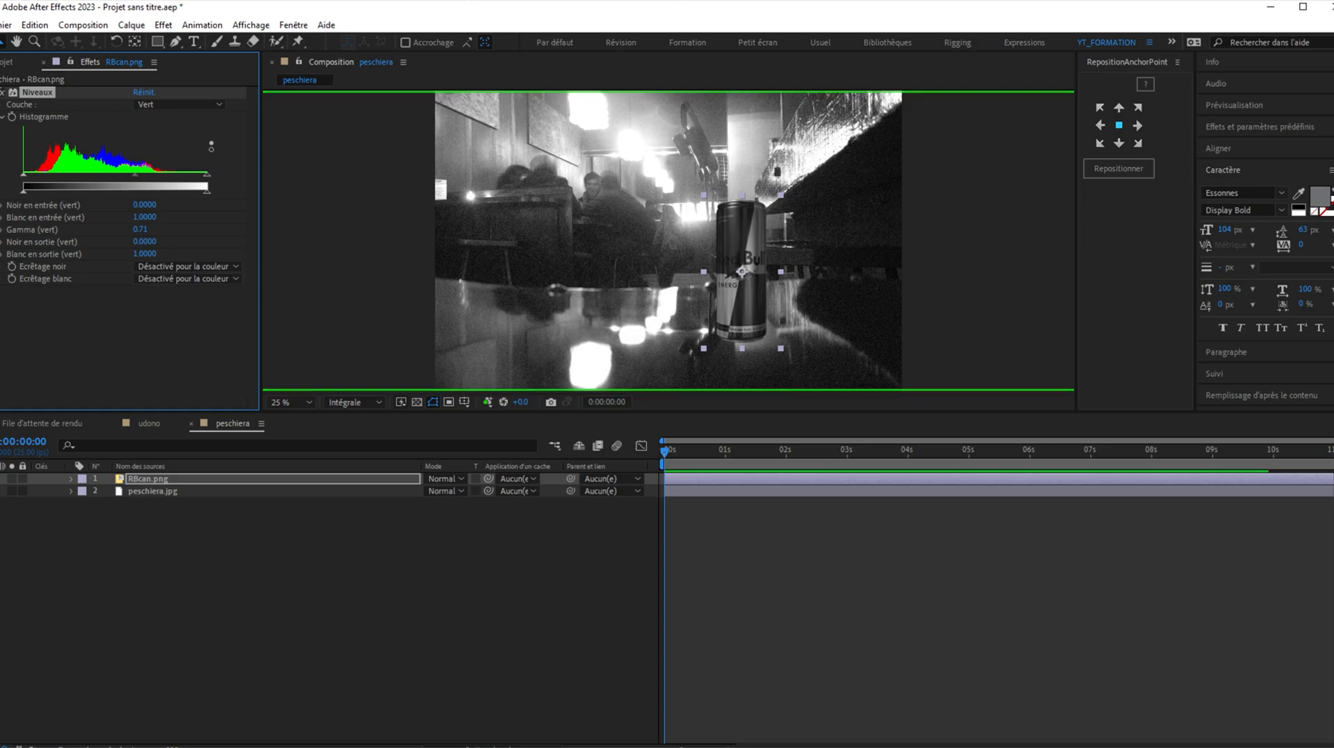
{"action": "left_click_drag", "start_coordinate": [22, 193], "coordinate": [40, 197]}
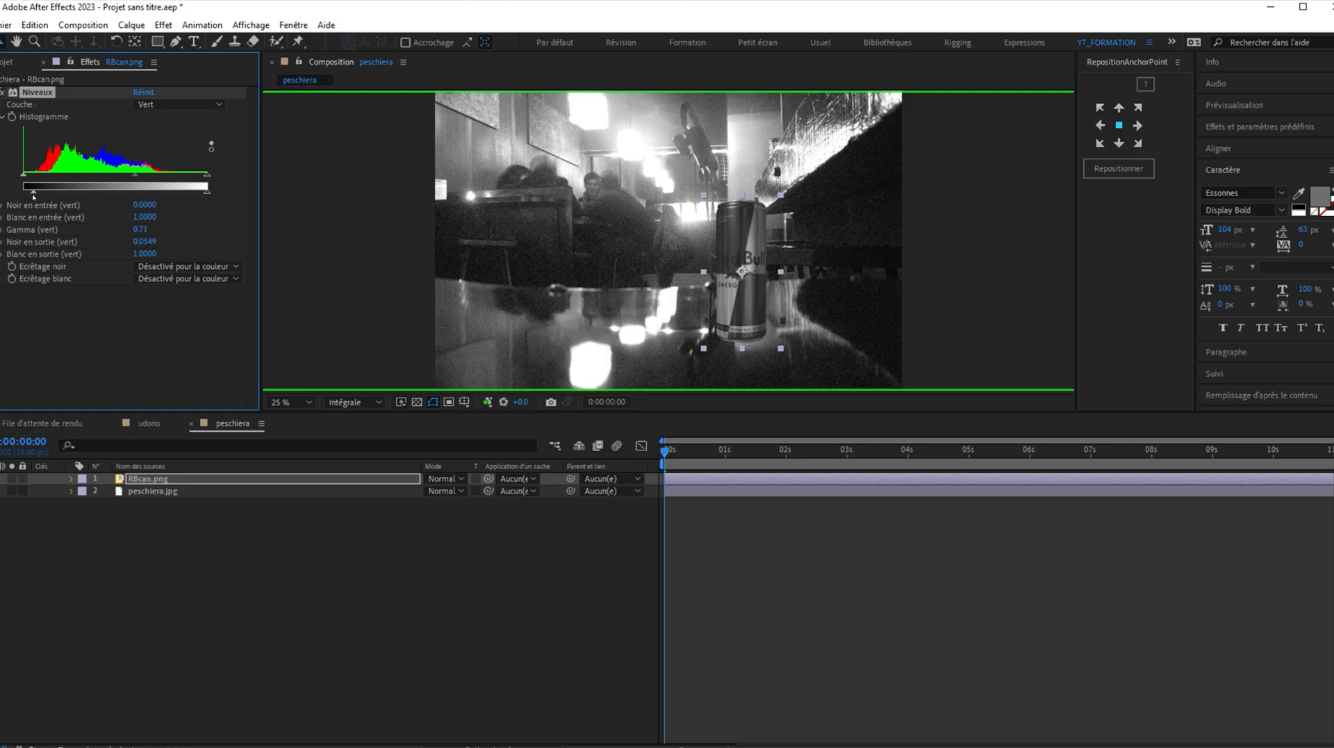
{"action": "left_click_drag", "start_coordinate": [32, 195], "coordinate": [30, 194]}
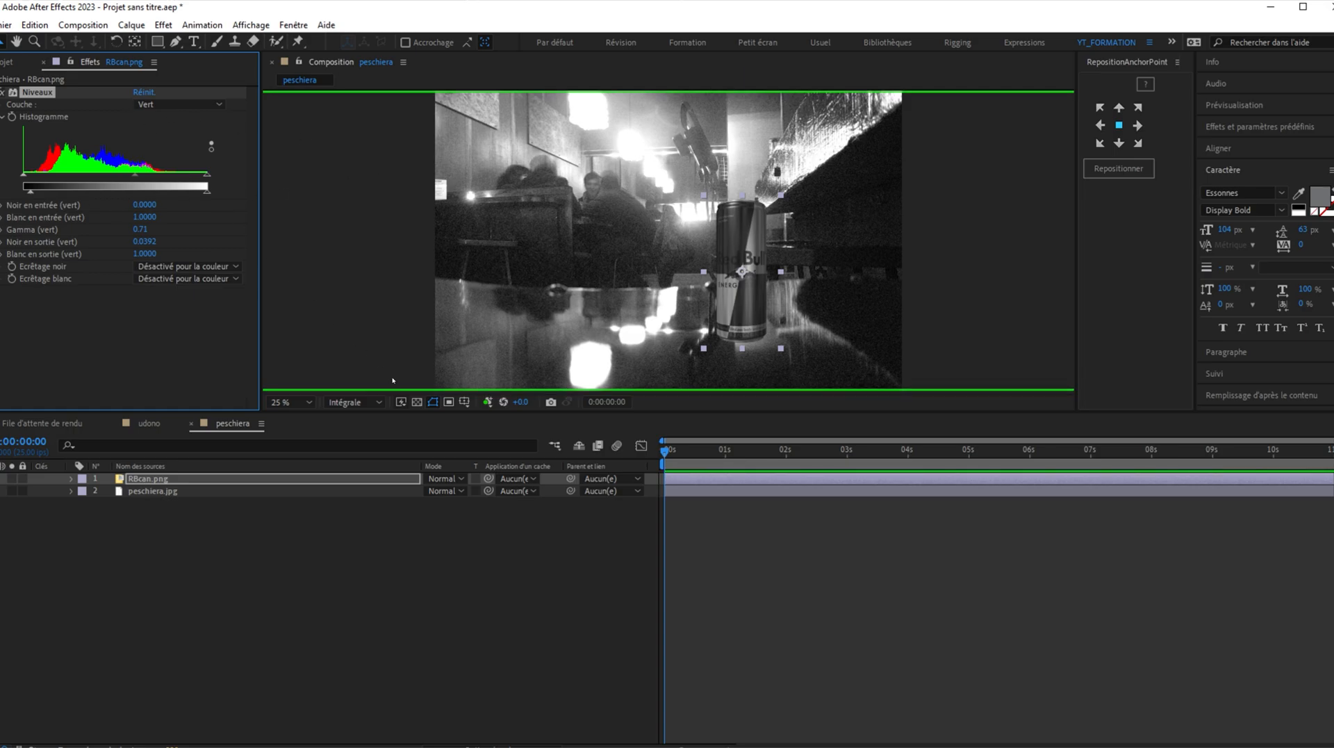
Viewing the blue channel, set the can's Bleu levels to gamma 0.32 and output black 0.0745, and return the viewer to full RVB colour
{"action": "left_click", "coordinate": [488, 402]}
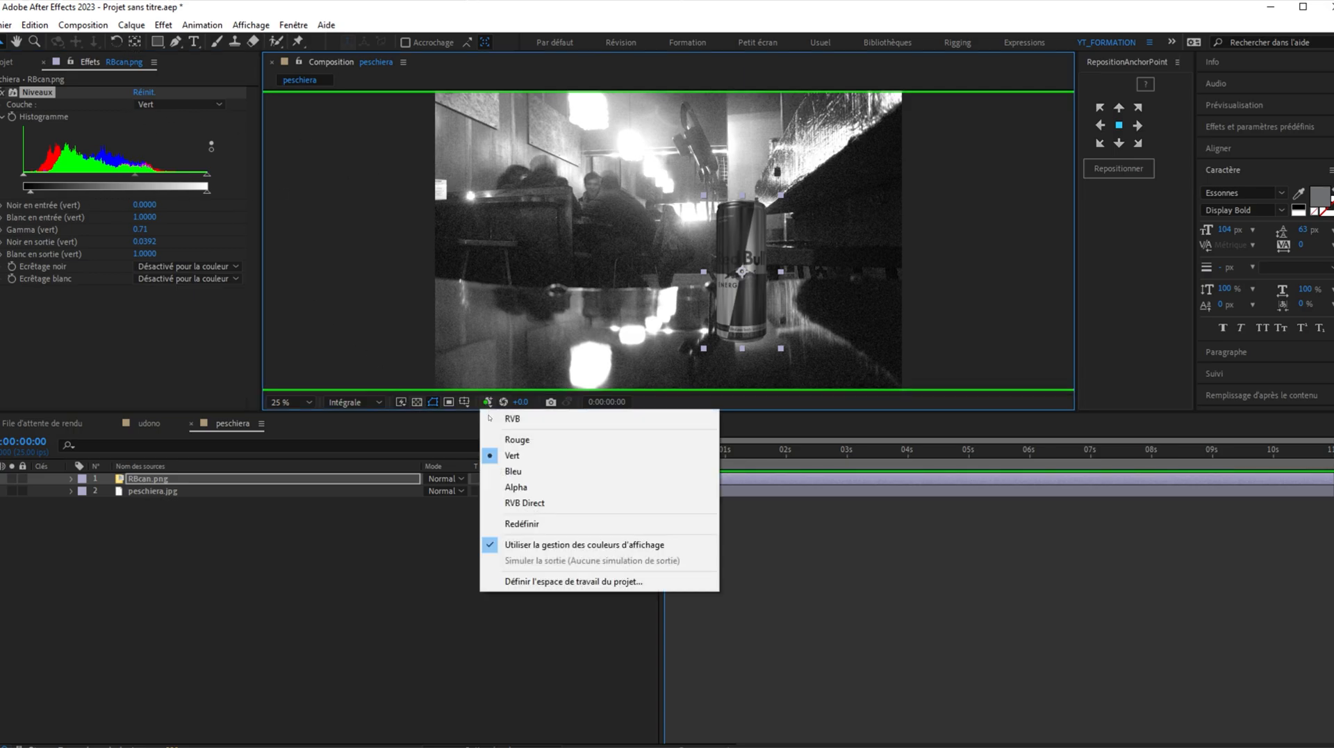
{"action": "left_click", "coordinate": [508, 467]}
{"action": "left_click", "coordinate": [202, 104]}
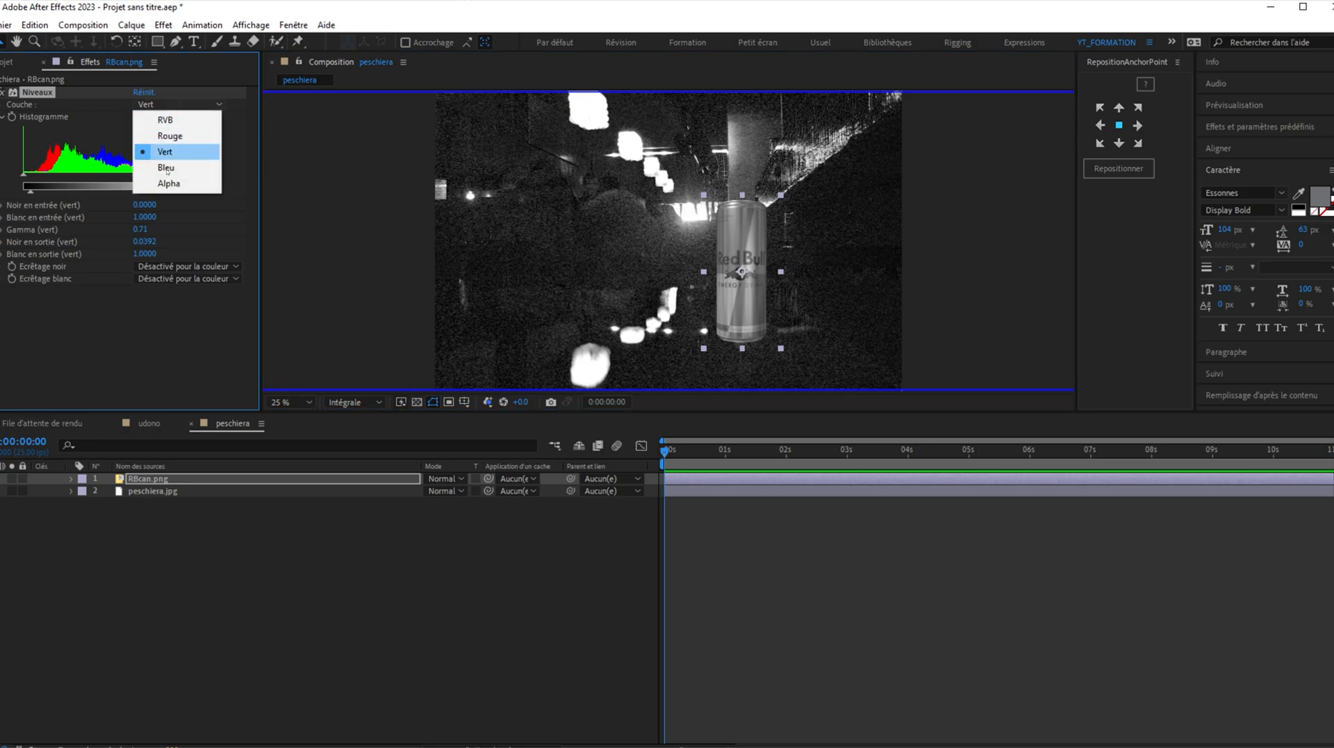
{"action": "left_click", "coordinate": [167, 169]}
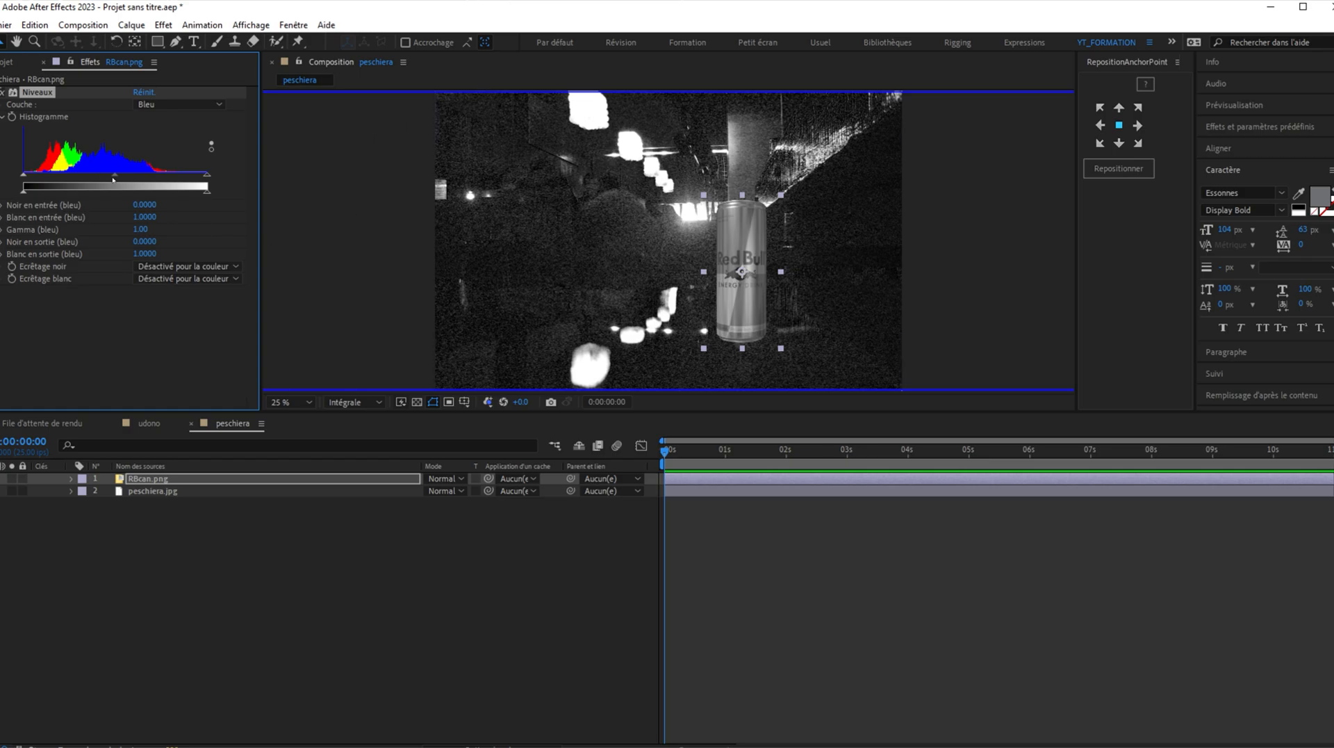
{"action": "left_click_drag", "start_coordinate": [115, 175], "coordinate": [170, 176]}
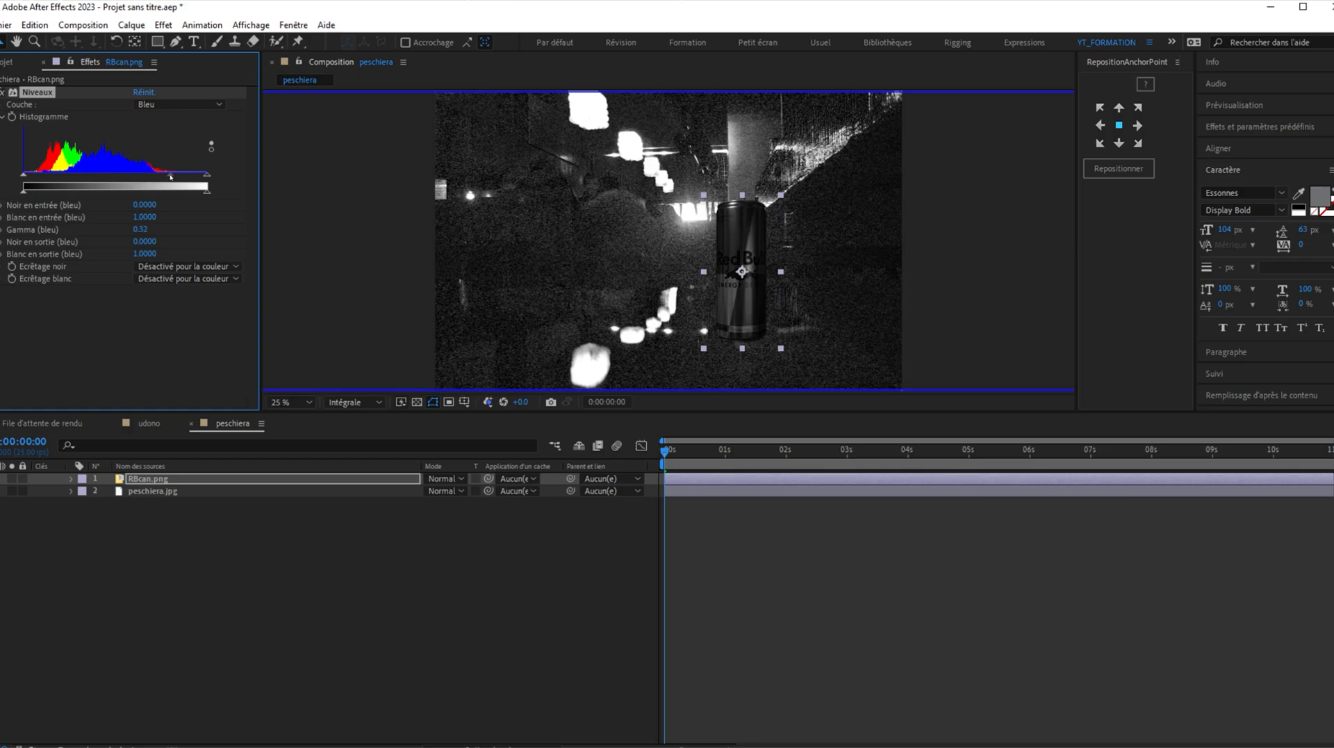
{"action": "left_click_drag", "start_coordinate": [22, 193], "coordinate": [37, 189]}
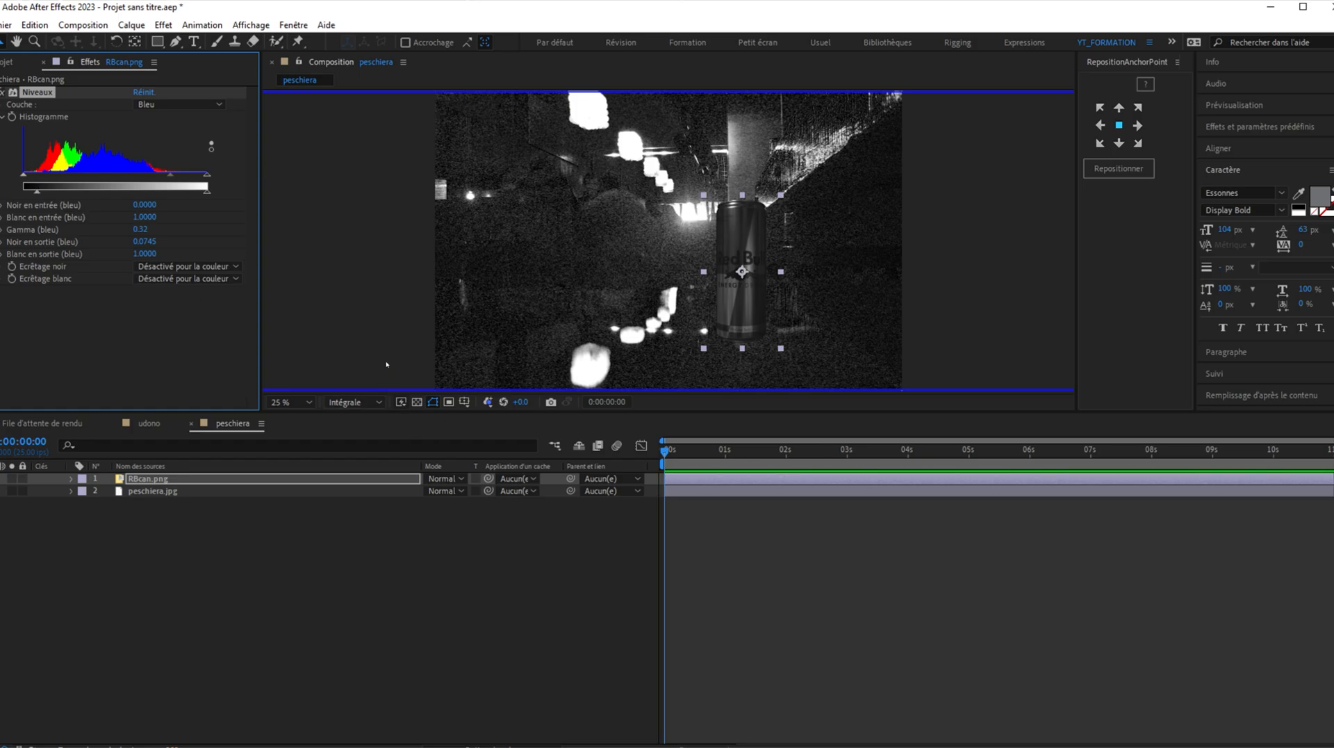
{"action": "key", "text": "alt+3"}
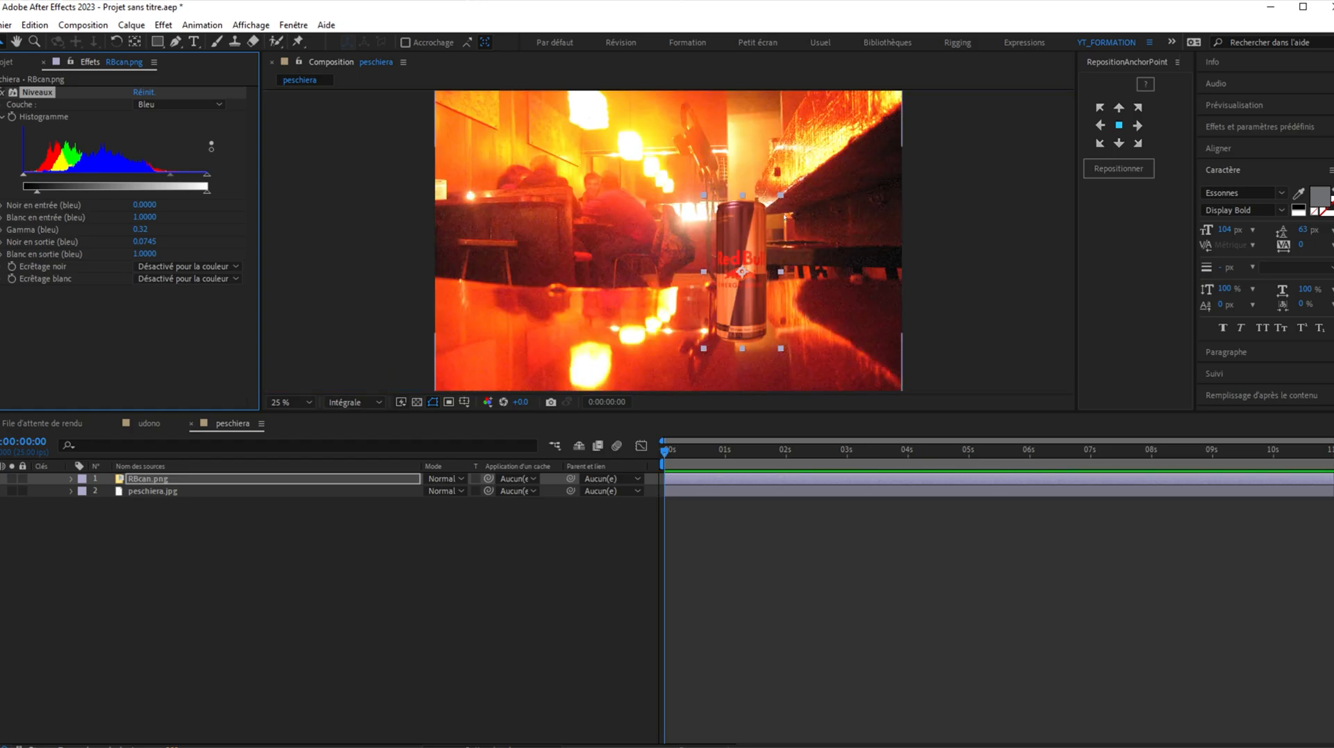